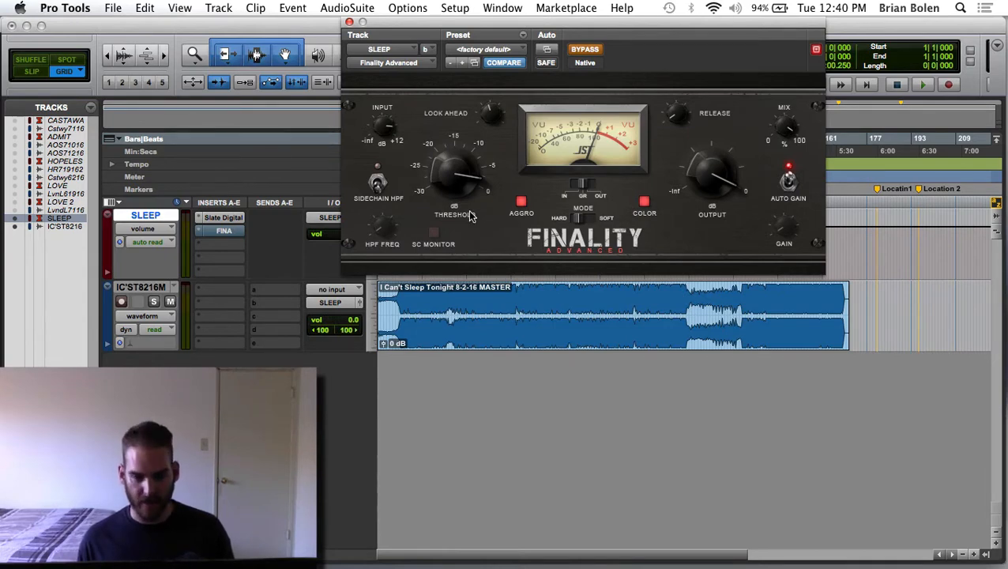
Look over the Finality Advanced and FG-X Virtual Mastering Console plug-ins inserted on the SLEEP track.
click(226, 231)
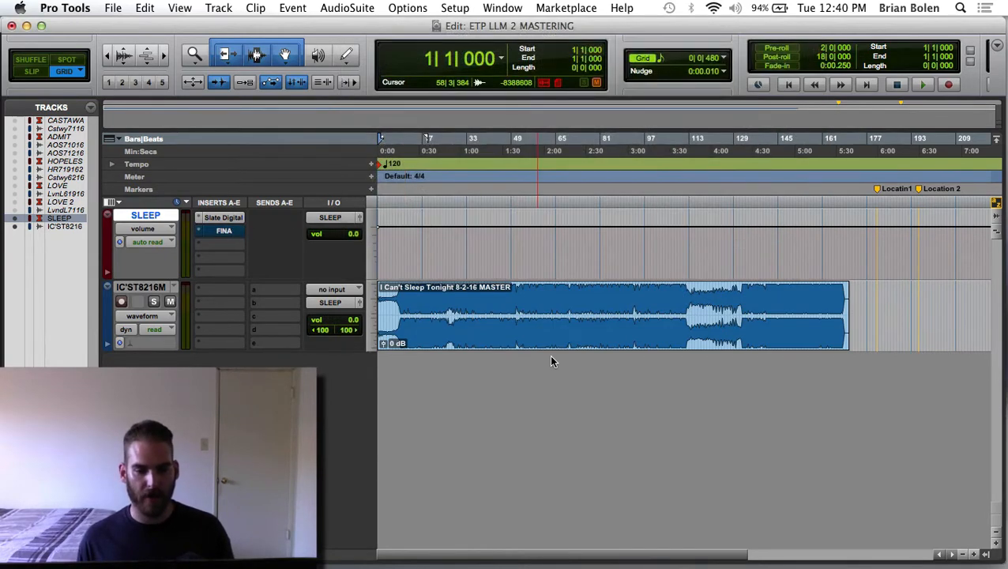
click(228, 220)
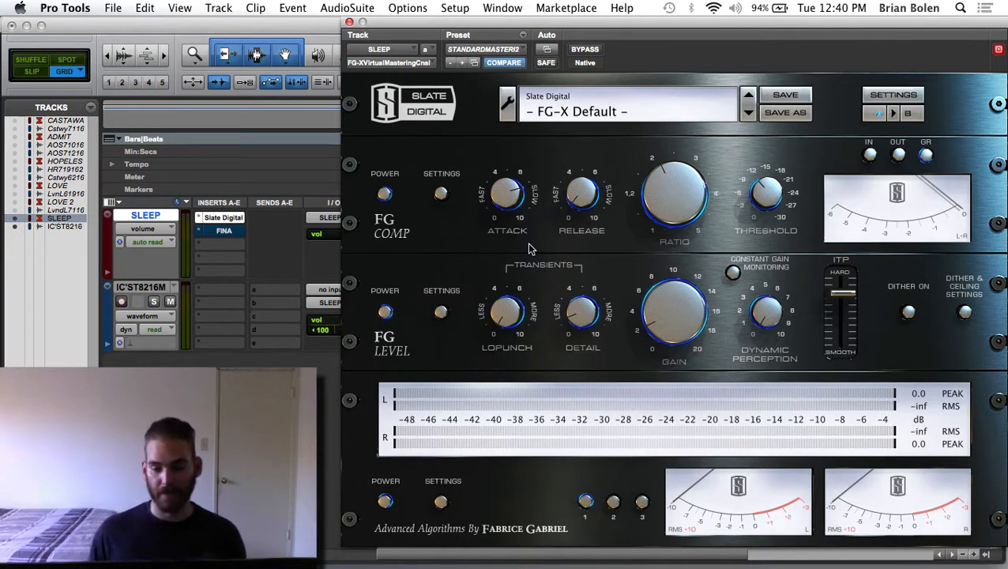
click(223, 217)
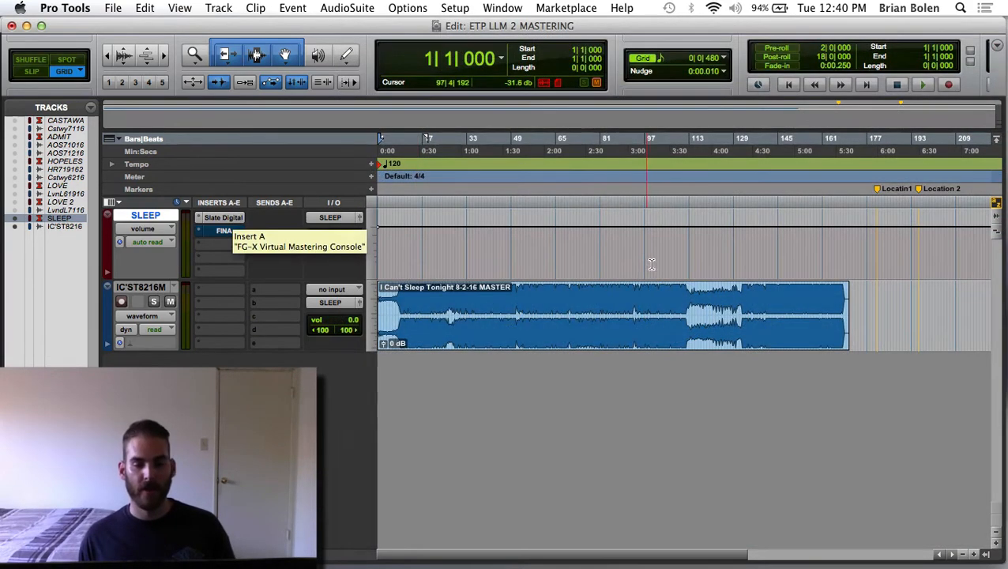
Play the song from about bar 18 and stop it, and replay it from about bar 11.
click(427, 207)
key(space)
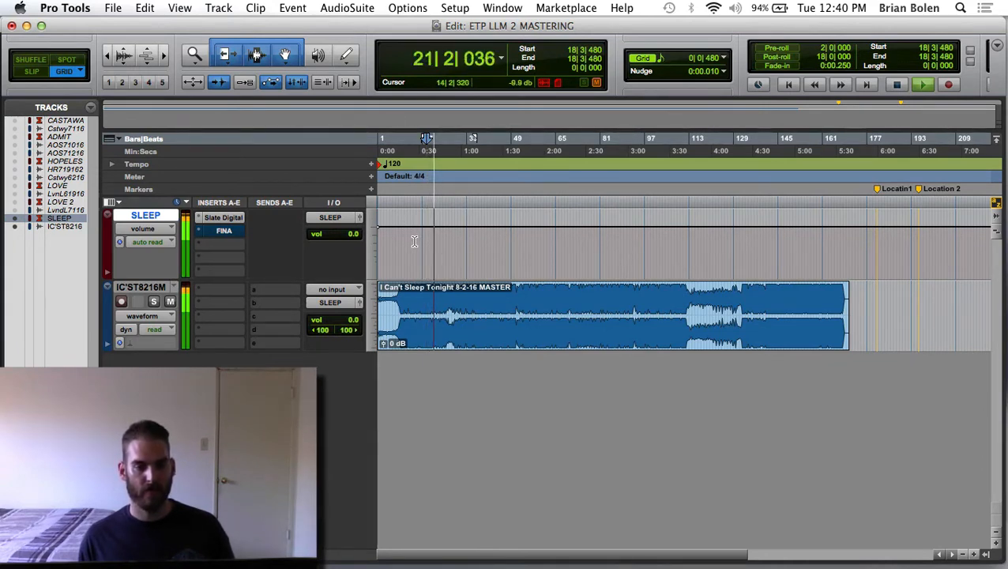
key(space)
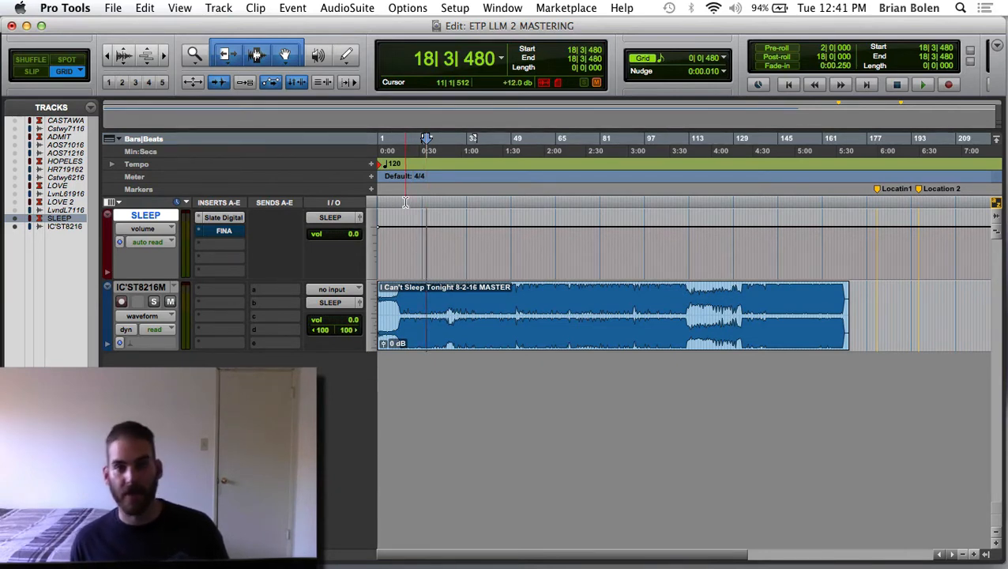
click(405, 202)
key(space)
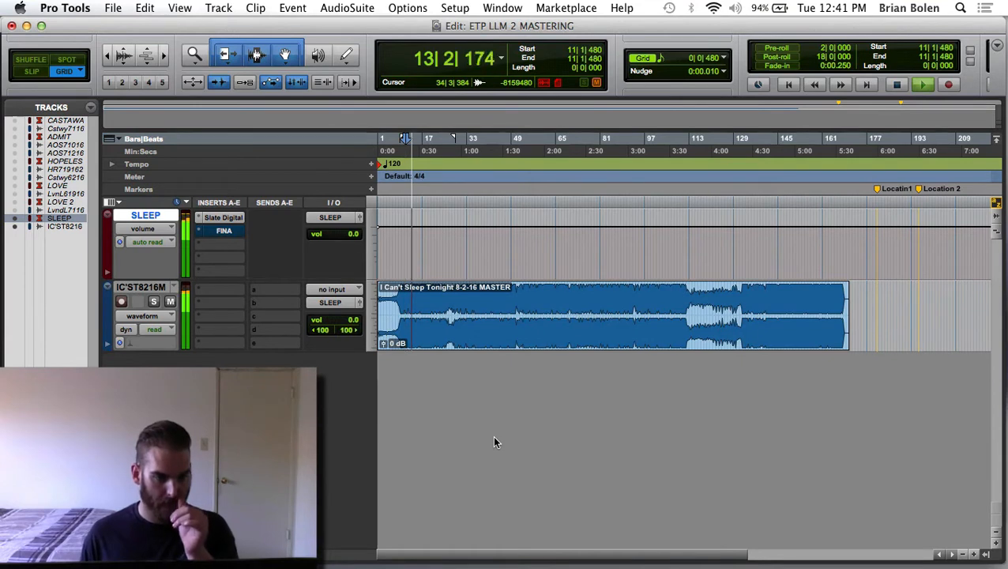
Compare the song with the SLEEP track's FG-X insert bypassed and active, replaying from about bar 14.
click(235, 218)
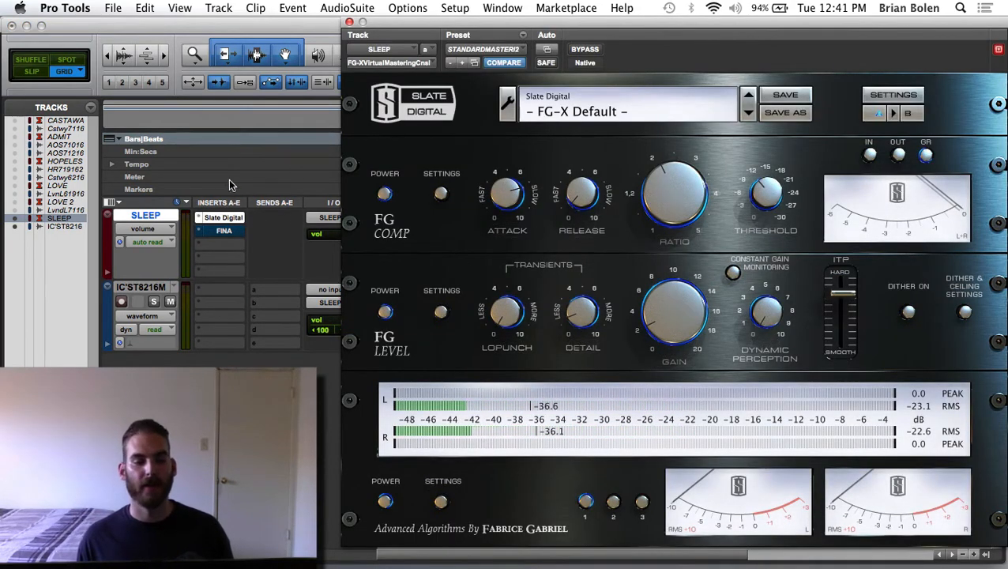
super+click(232, 218)
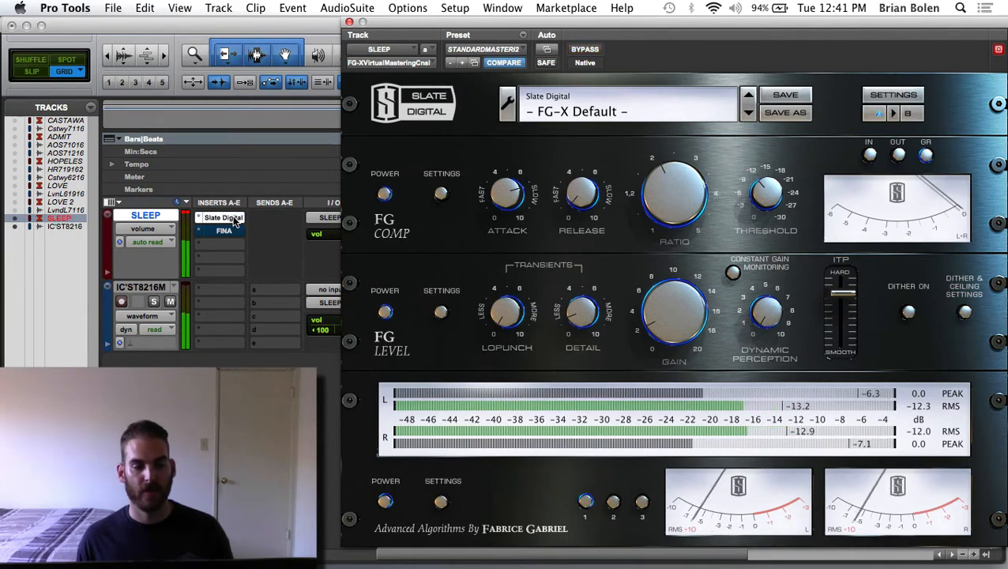
click(232, 218)
click(418, 207)
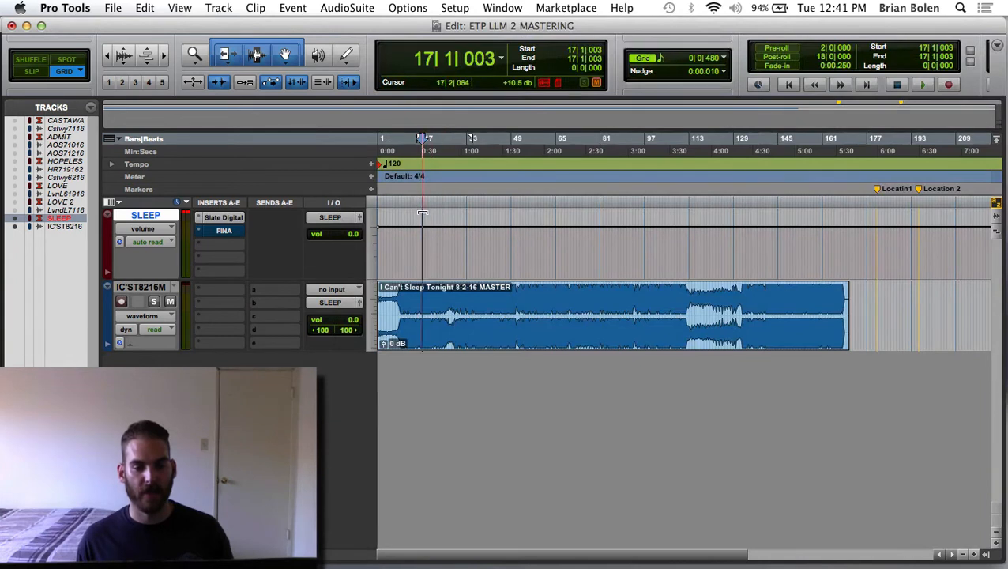
key(space)
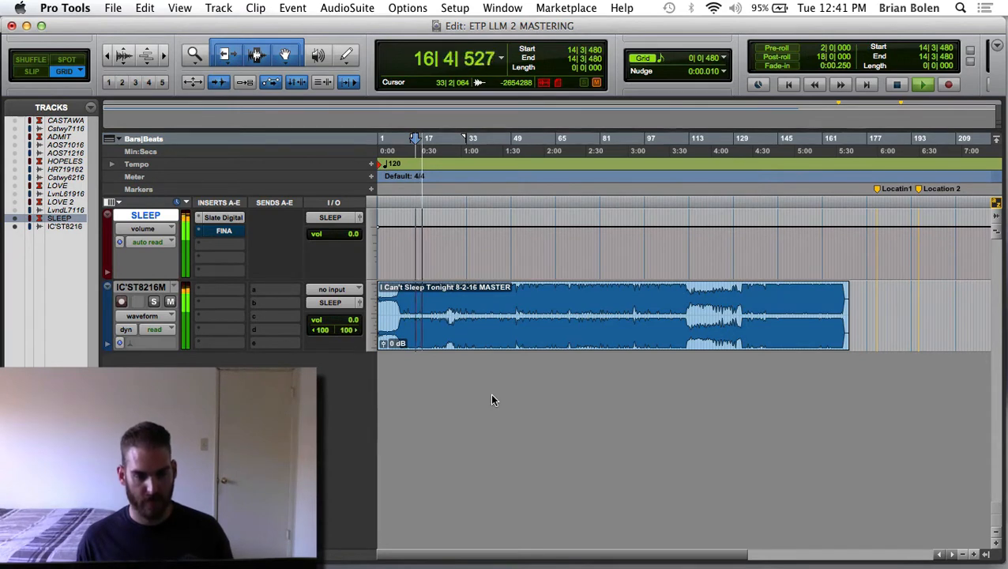
key(space)
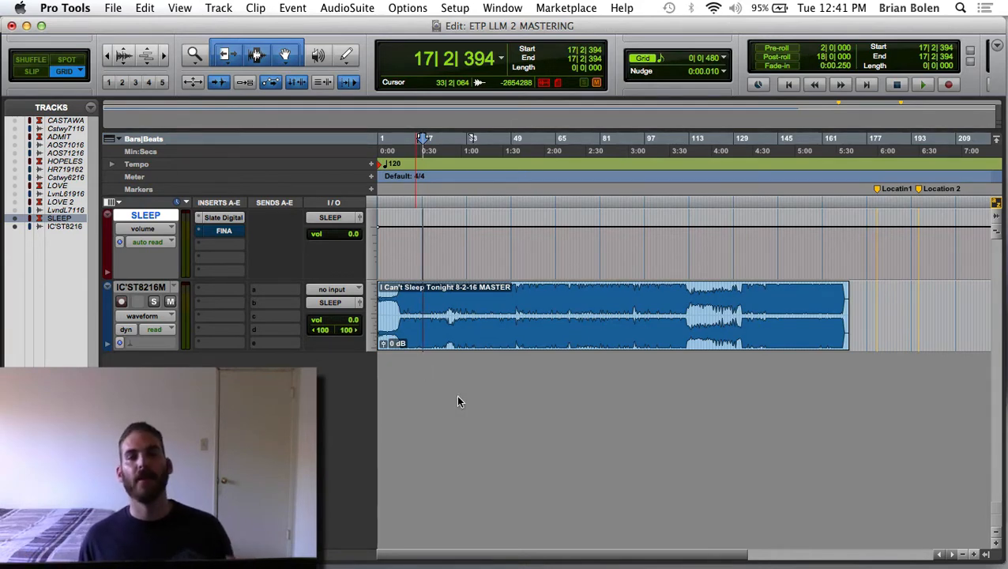
Inspect the FG-X console on the SLEEP track around a playback from bar 17, and check the Finality insert.
click(224, 218)
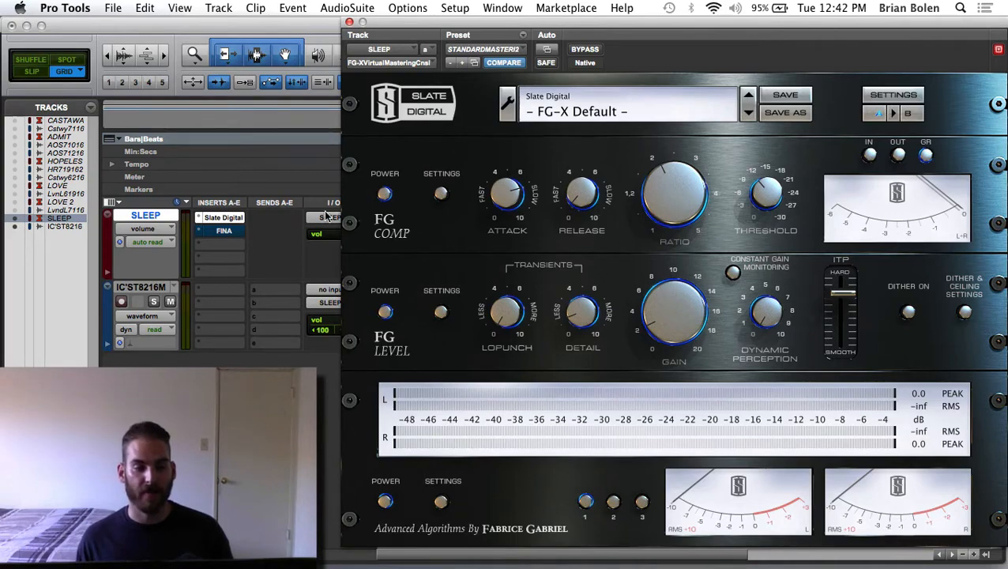
click(230, 224)
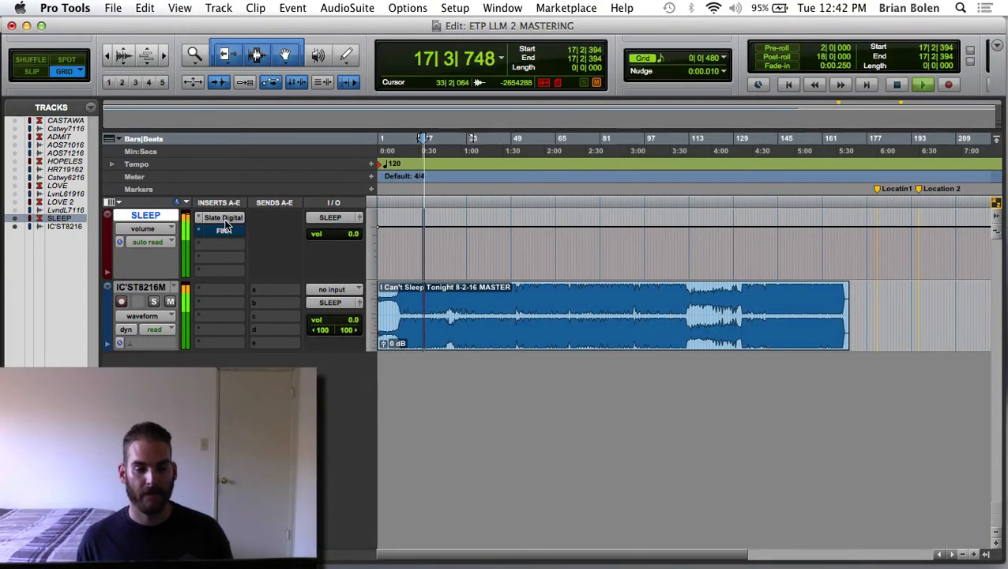
click(226, 218)
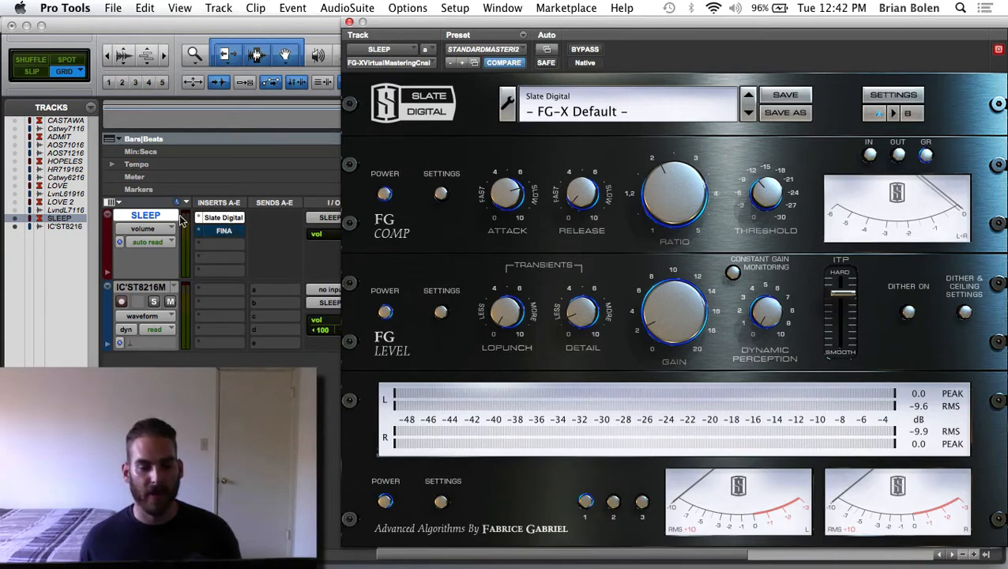
click(224, 231)
click(228, 233)
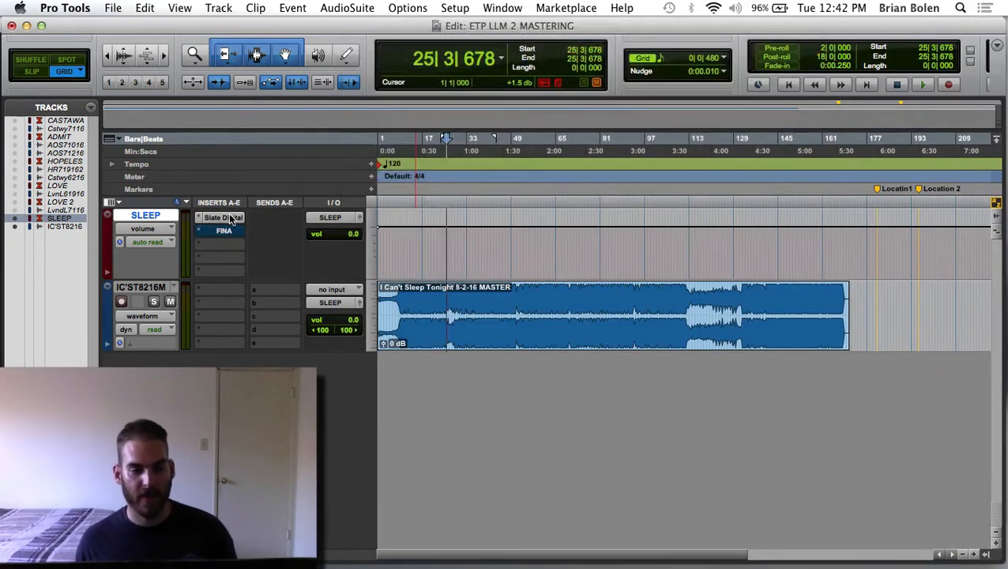
Examine the FG-X's compressor and level controls, and the controls of Finality Advanced.
click(224, 218)
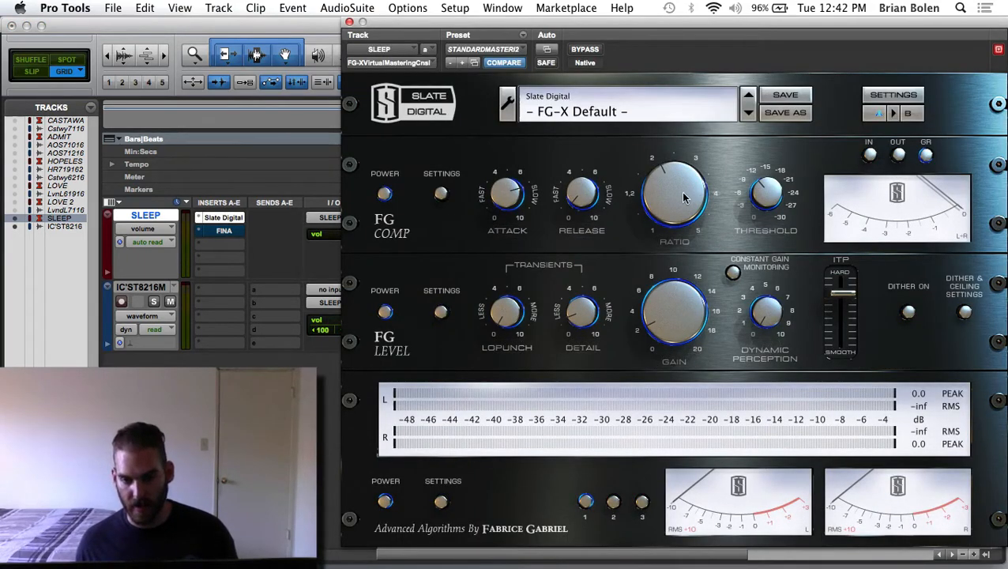
click(220, 217)
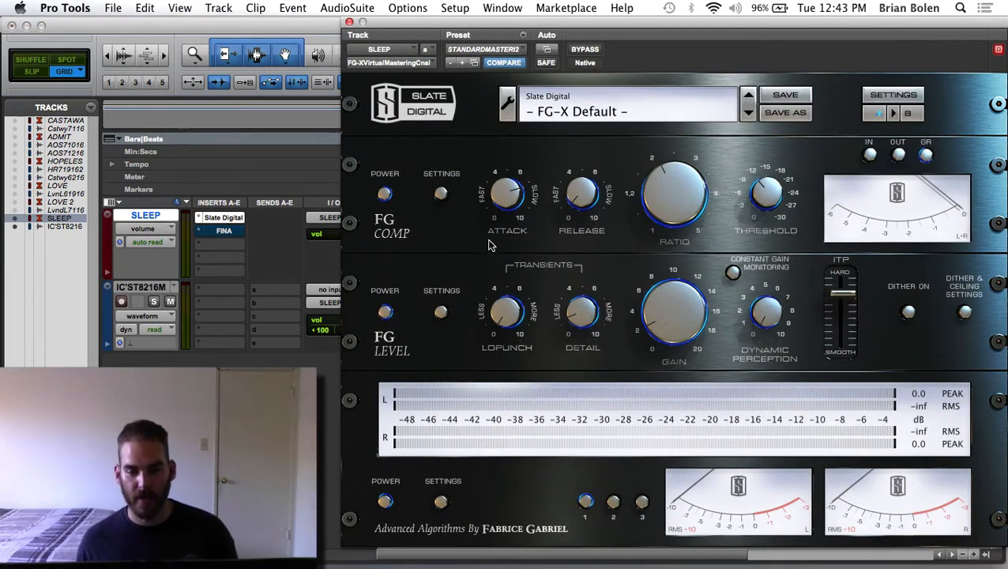
click(236, 220)
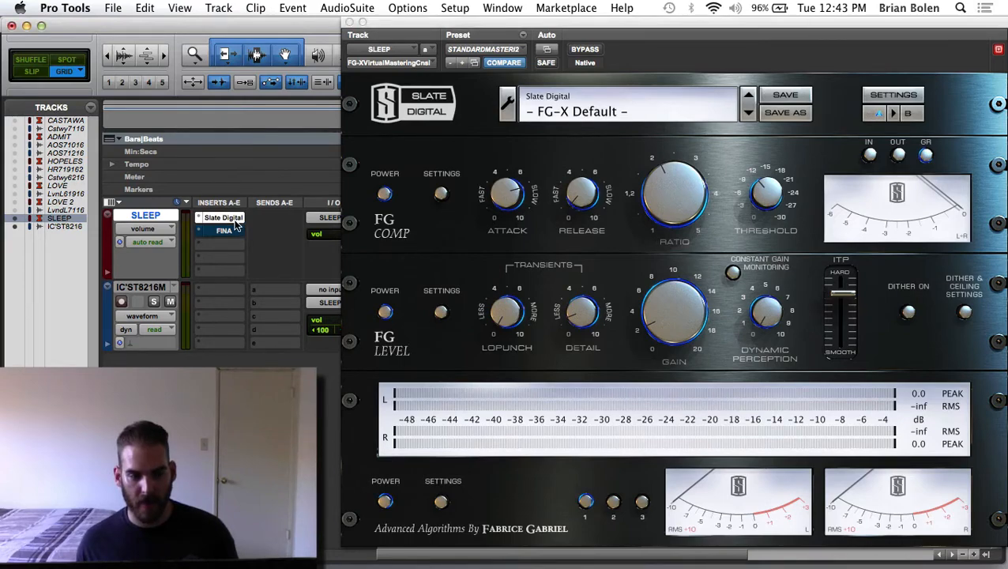
click(237, 221)
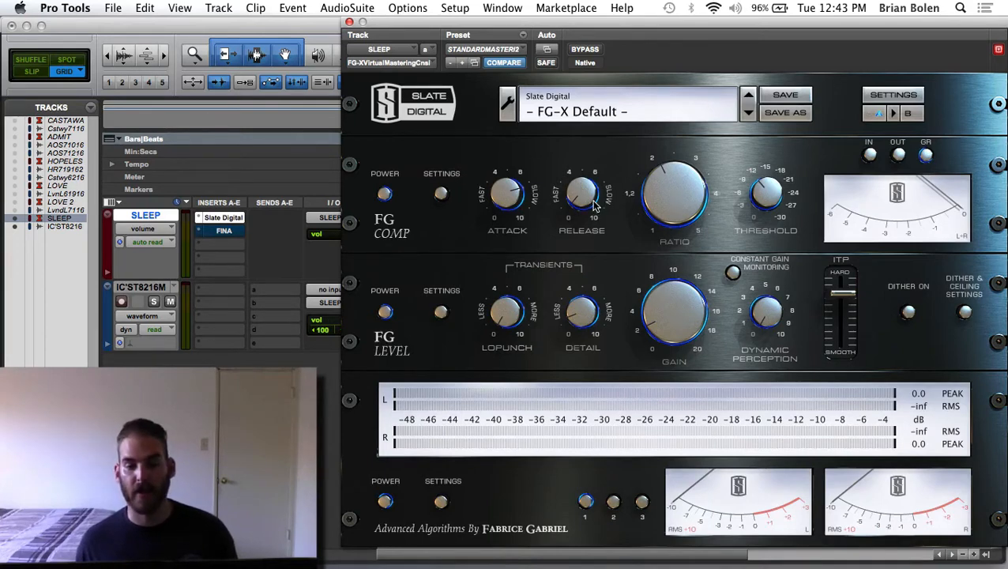
click(210, 218)
click(210, 218)
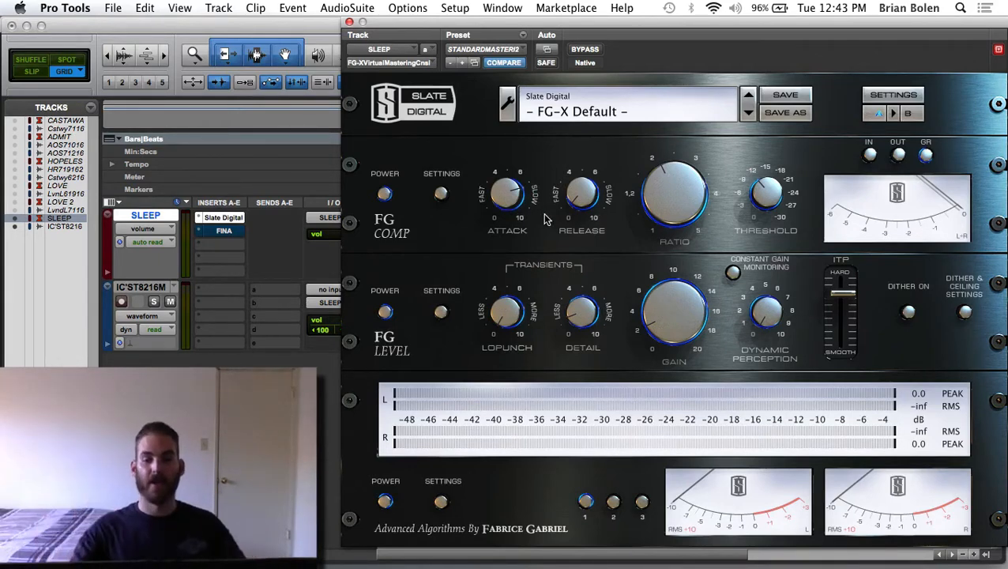
click(225, 231)
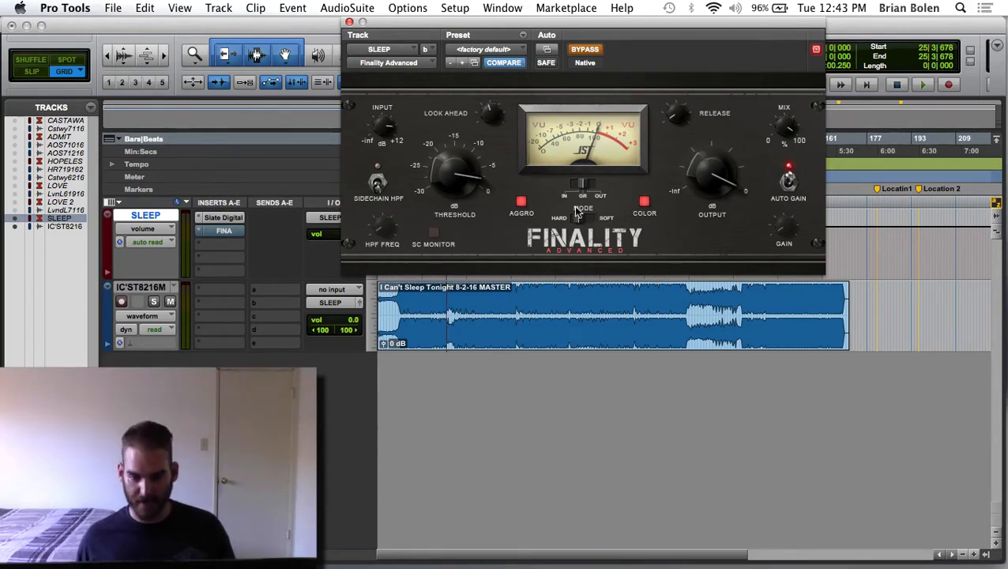
Duplicate the FG-X plug-in from insert A to insert C on the SLEEP track.
click(224, 219)
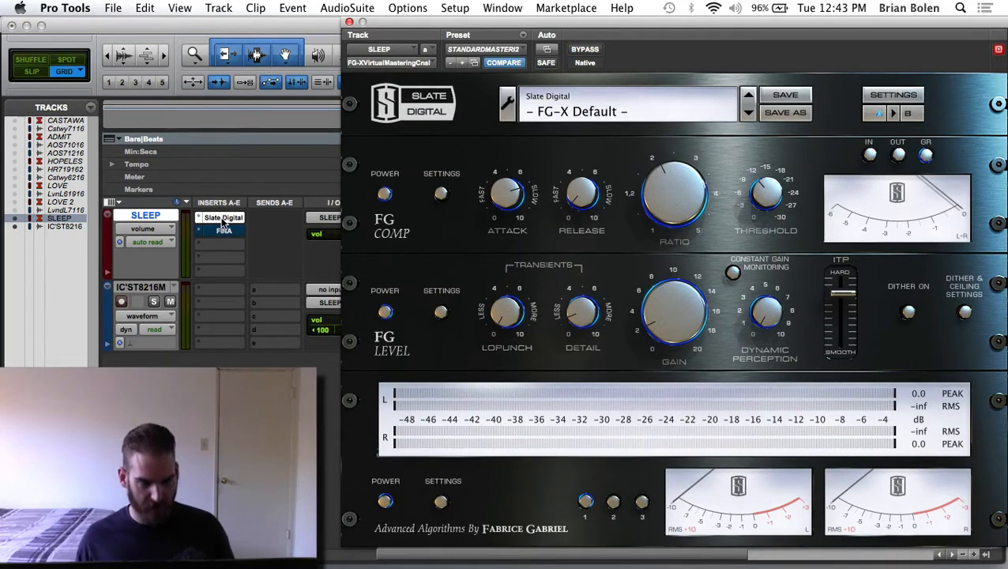
drag(222, 219, 226, 250)
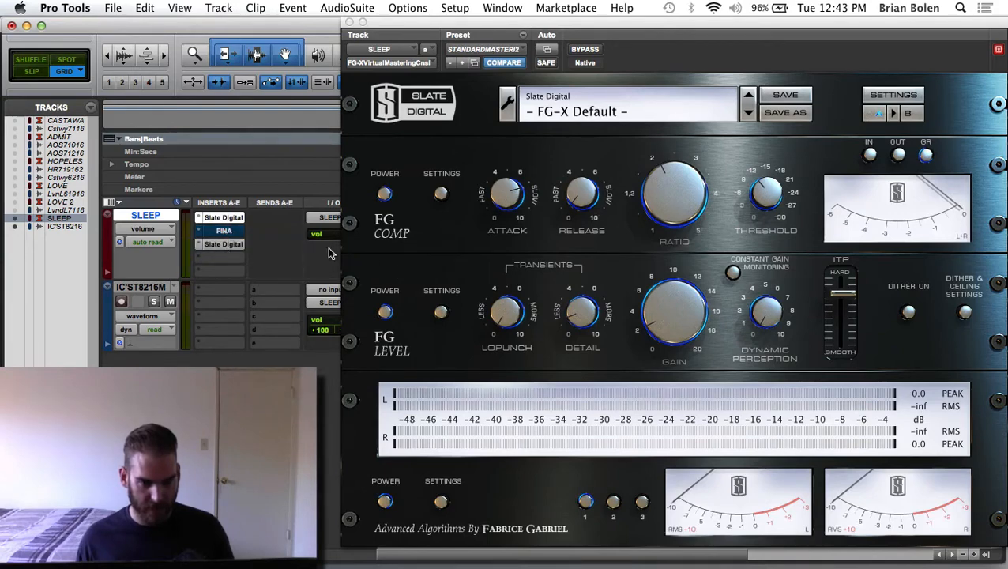
Turn off the FG Level and metering sections in insert A's FG-X, and the FG Comp section in insert C's FG-X.
click(220, 218)
click(220, 218)
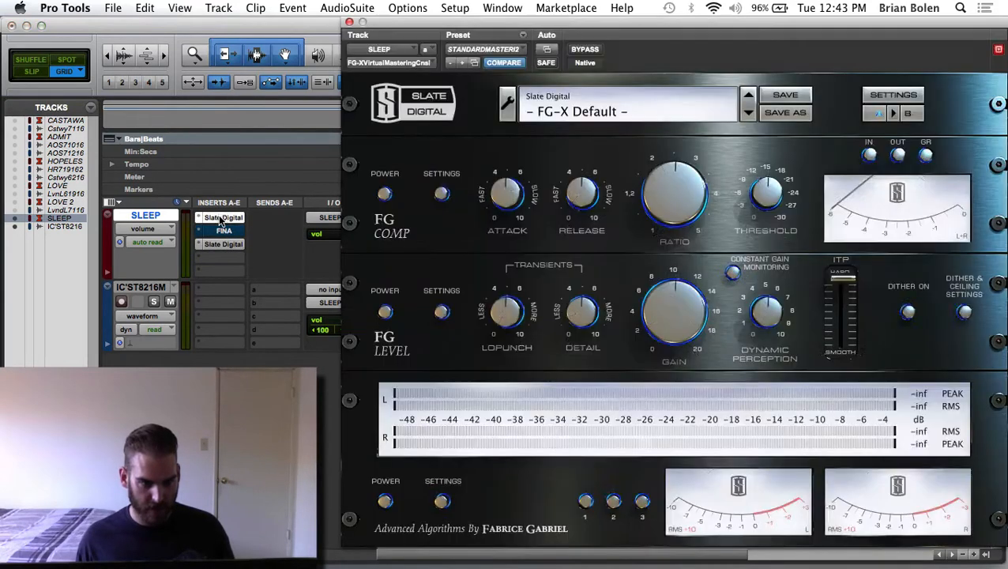
click(386, 313)
click(386, 502)
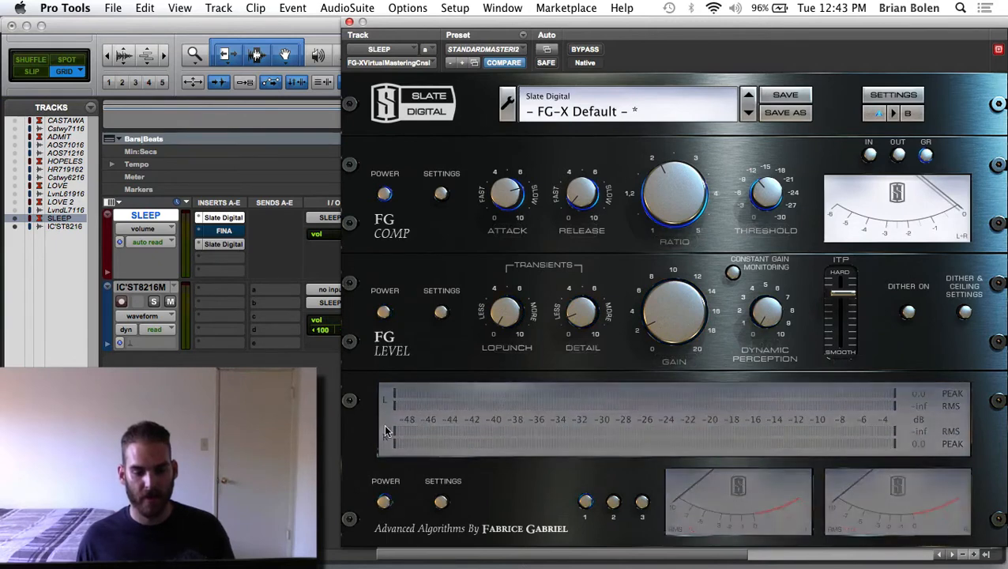
click(225, 245)
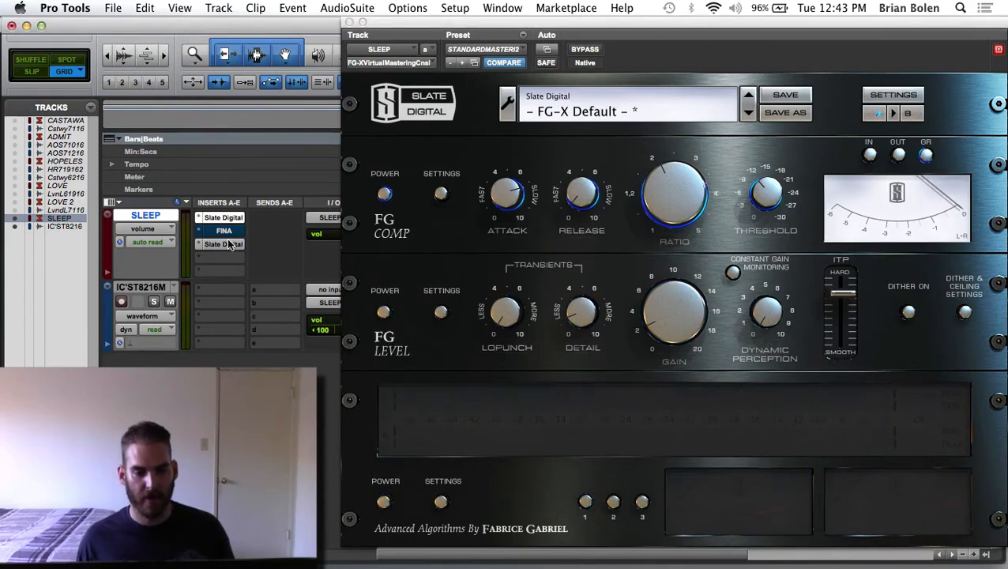
click(381, 194)
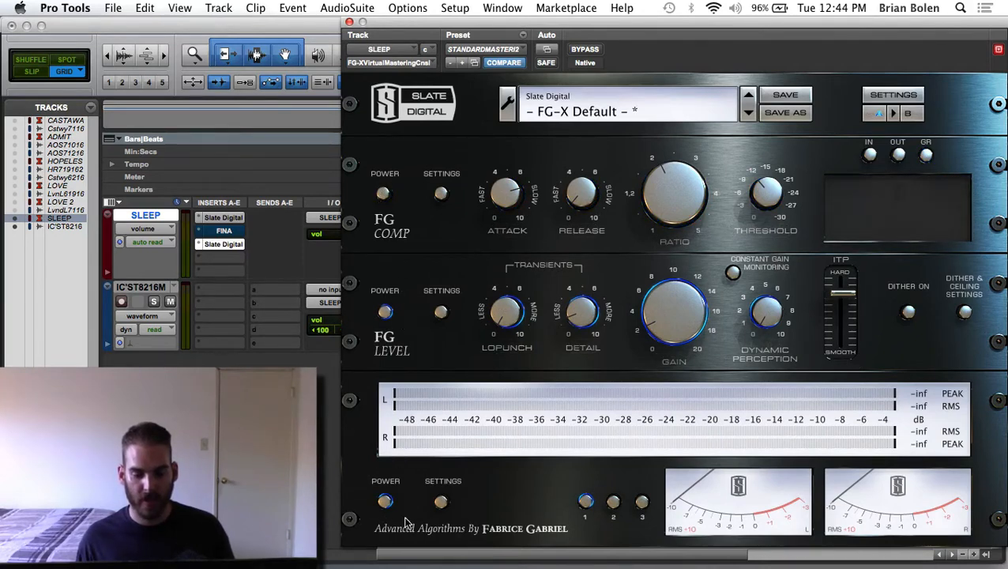
Review the ceiling and output bit resolution in the dither settings of insert C's FG-X and save them.
click(964, 313)
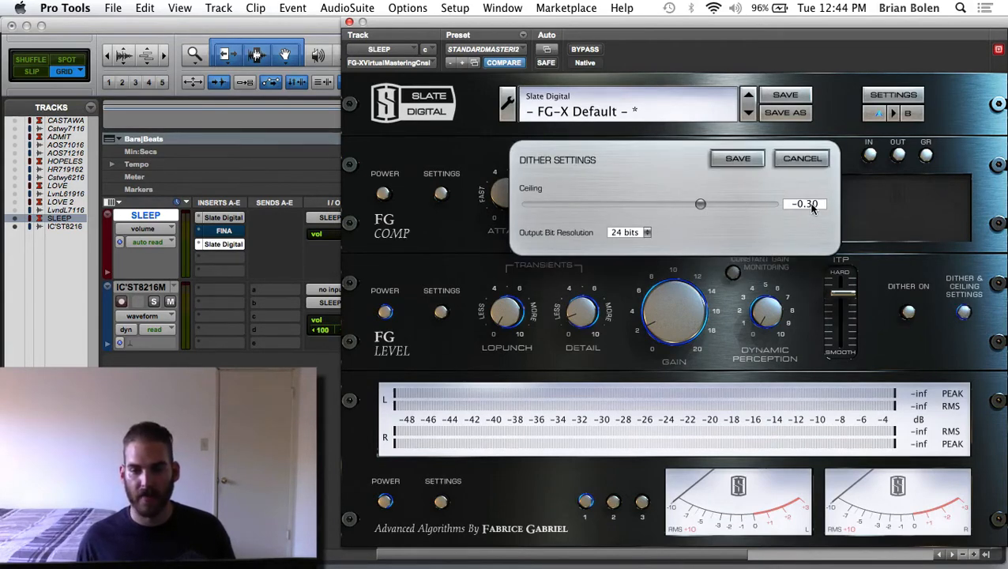
click(762, 159)
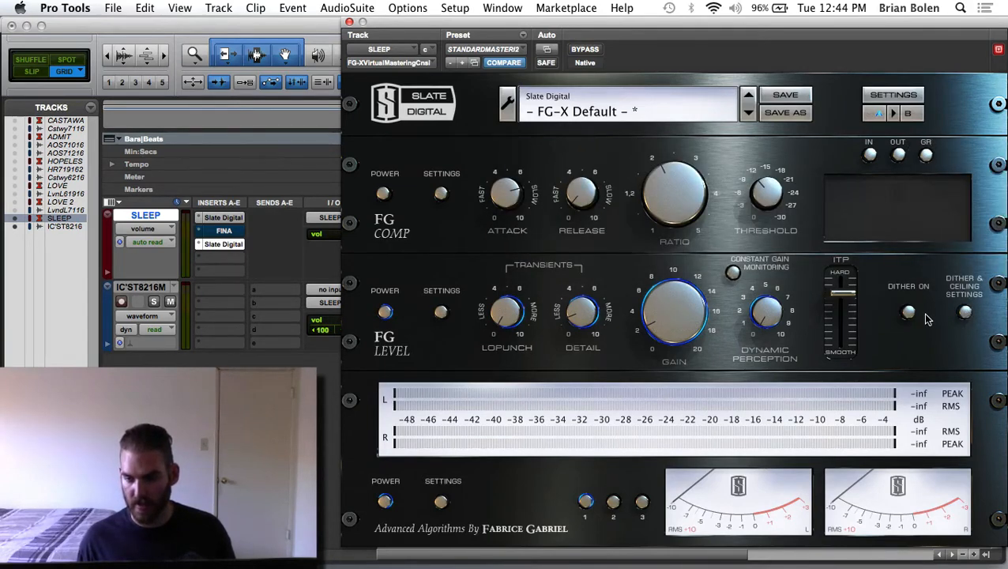
click(965, 313)
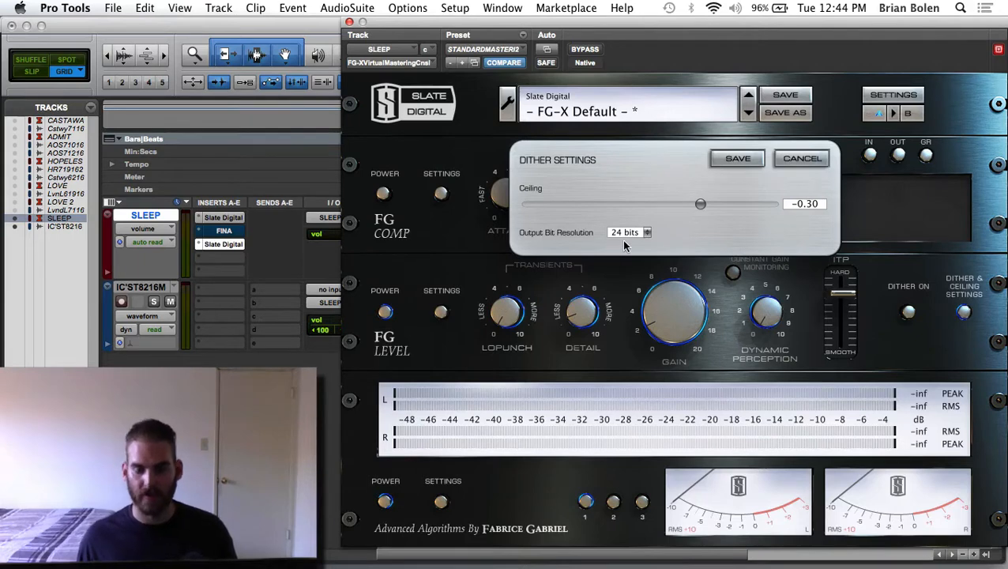
click(725, 159)
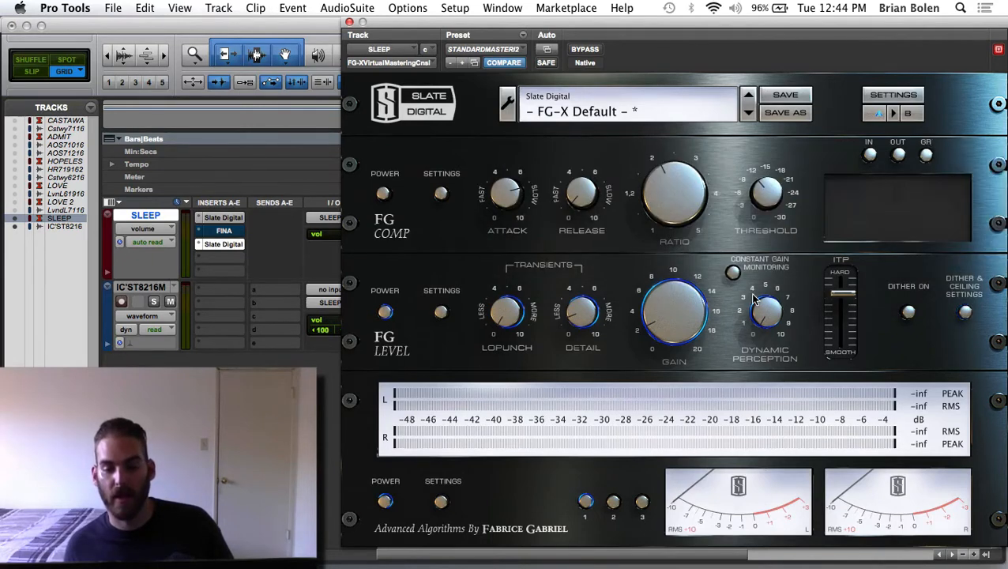
click(964, 312)
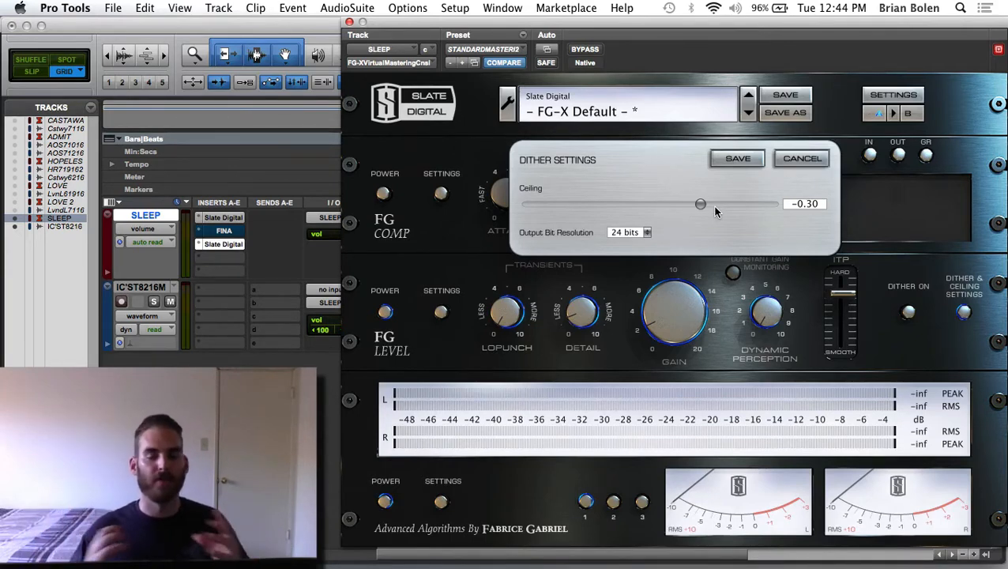
click(727, 161)
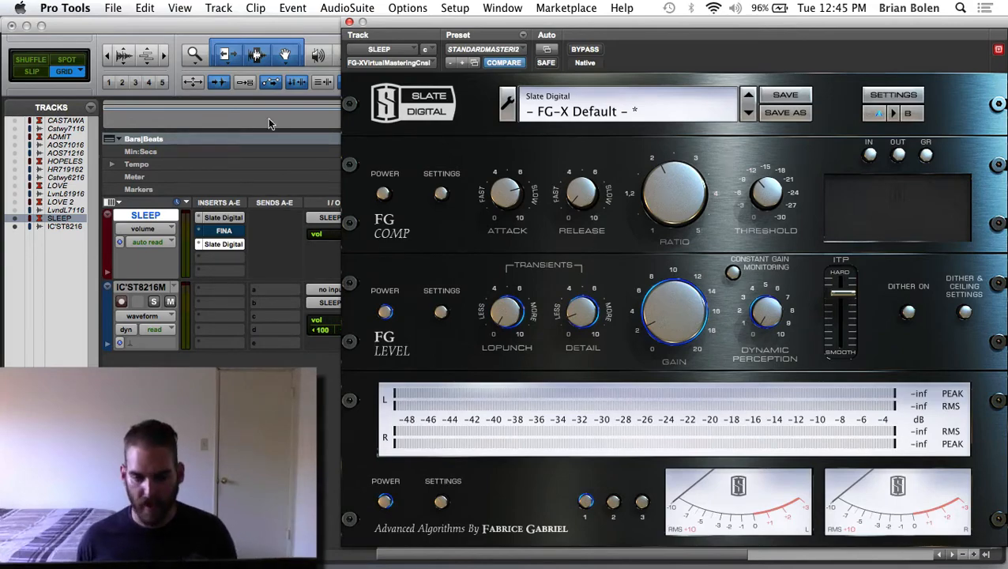
Compare the FG-X instances in inserts A and C on the SLEEP track.
click(217, 246)
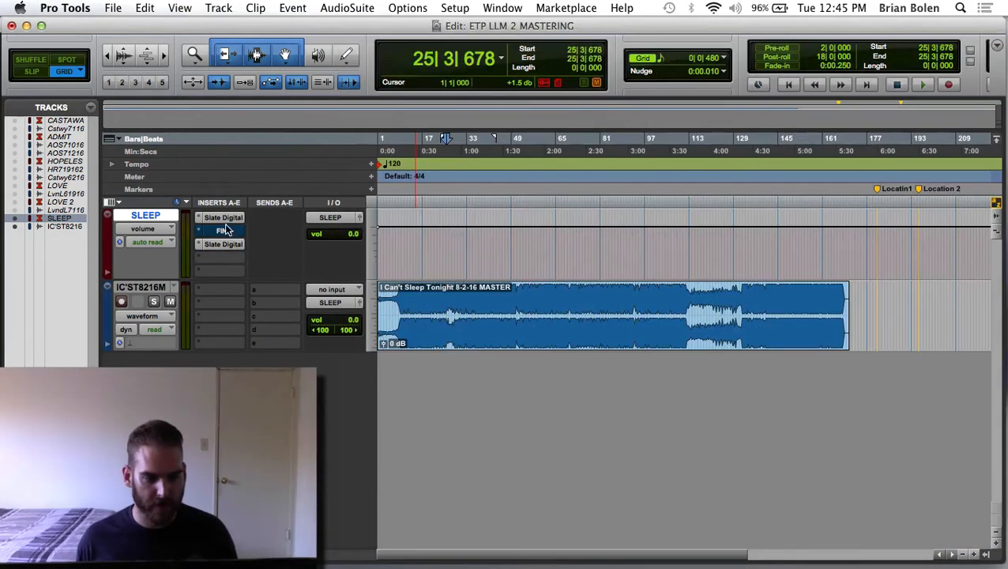
click(228, 219)
click(232, 247)
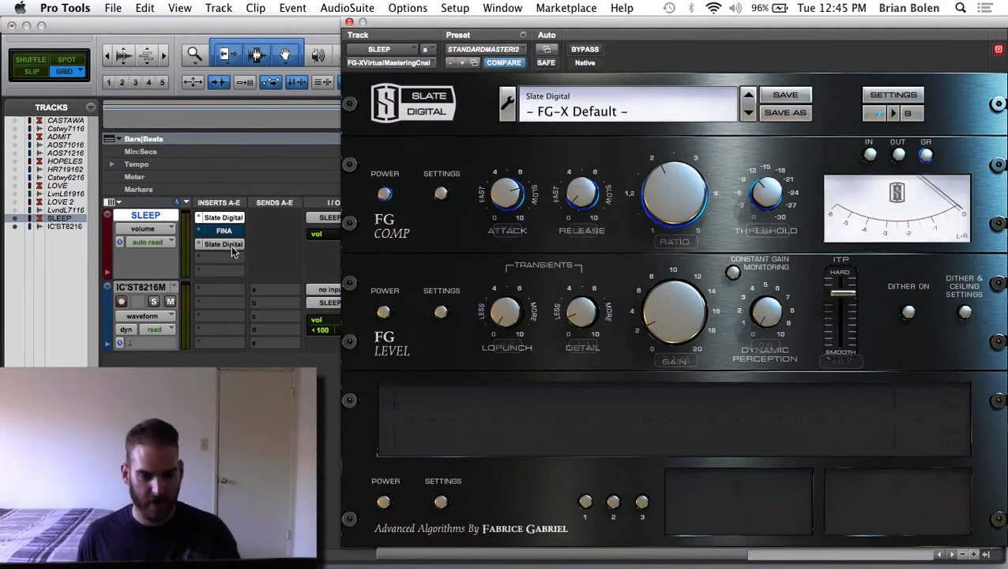
Open Finality Advanced in insert B of the SLEEP track and take it out of bypass.
click(239, 217)
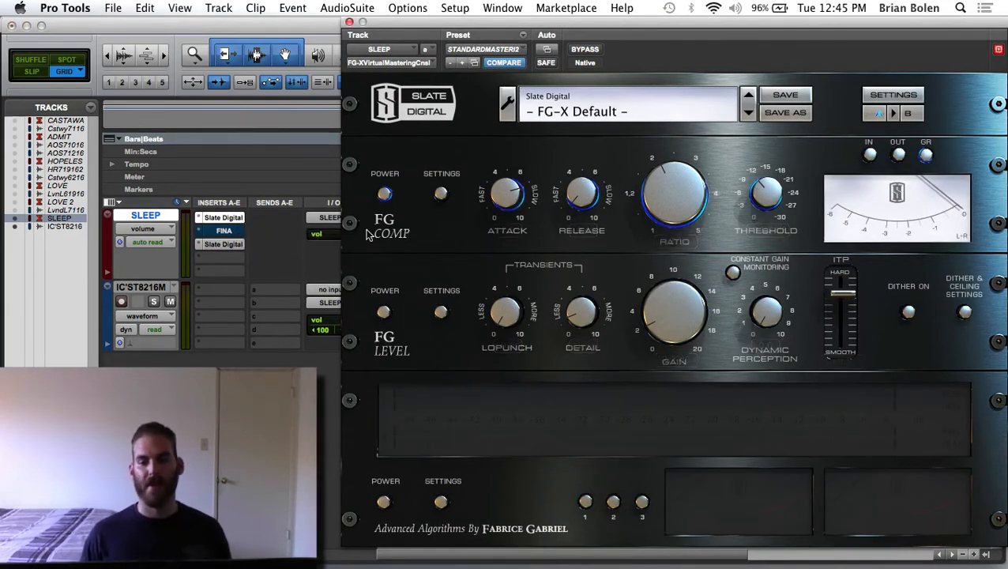
click(229, 235)
click(229, 235)
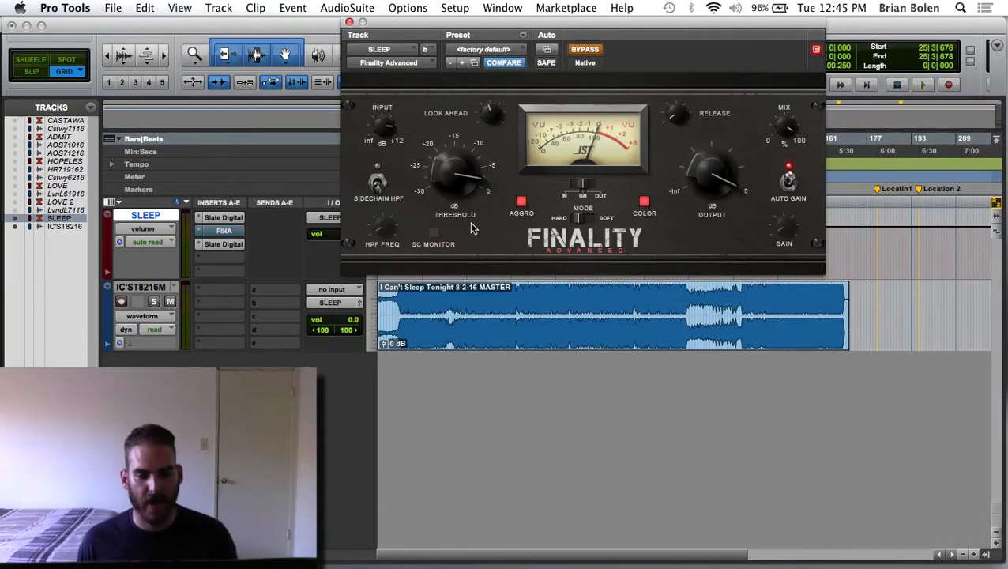
click(585, 50)
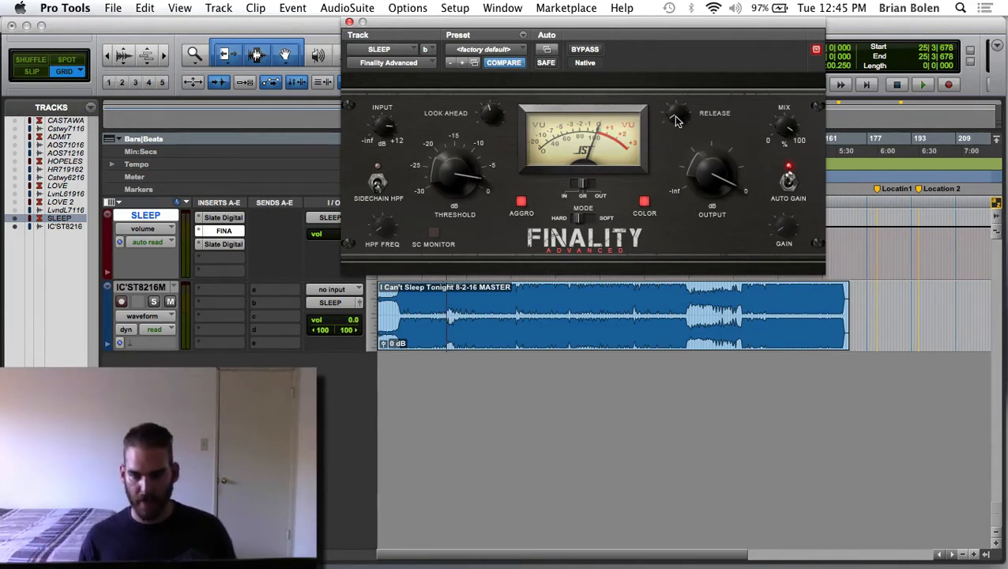
Examine the Release, Aggro and Color controls of Finality Advanced in insert B.
mouse_move(676, 120)
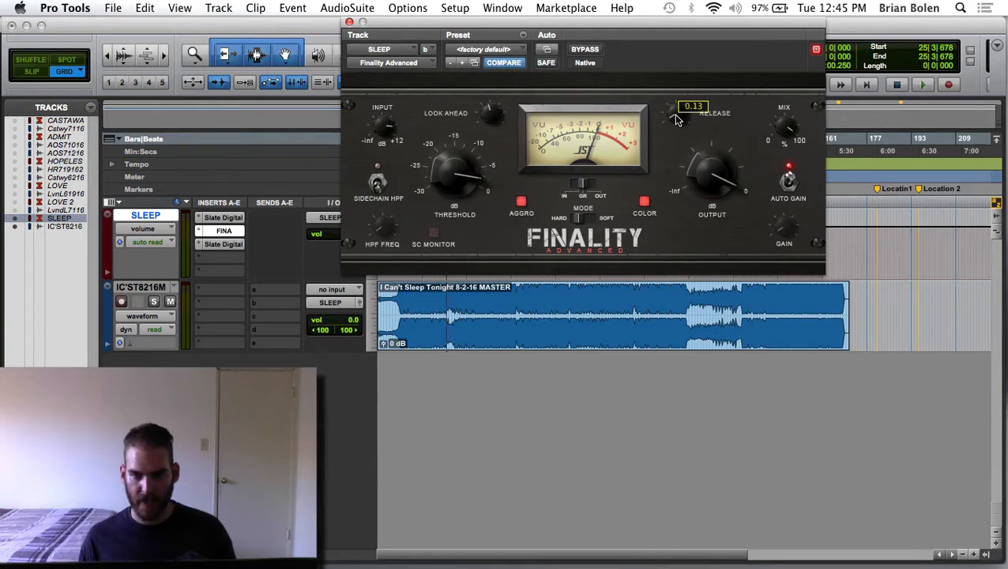
scroll(677, 119, up, 3)
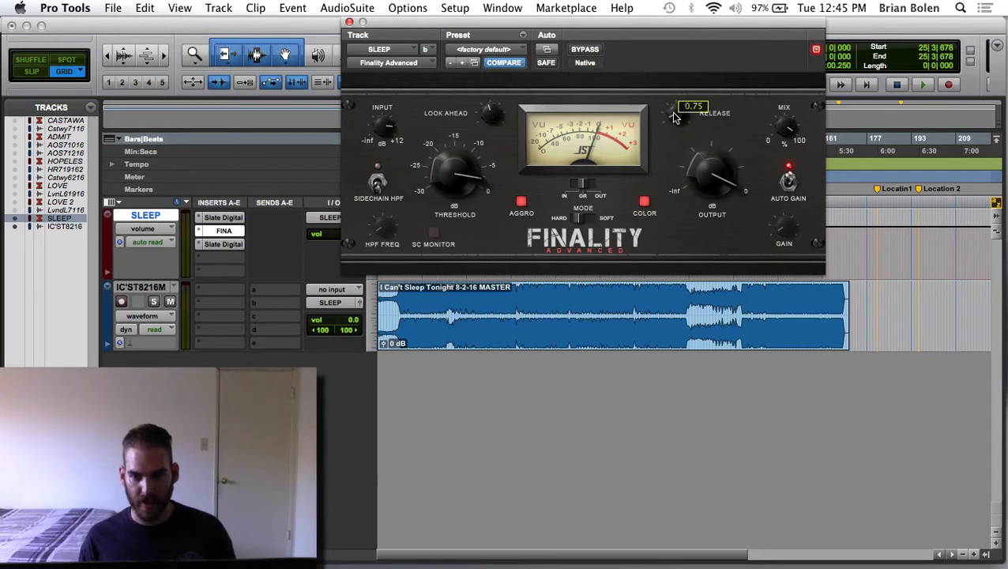
drag(674, 113, 674, 118)
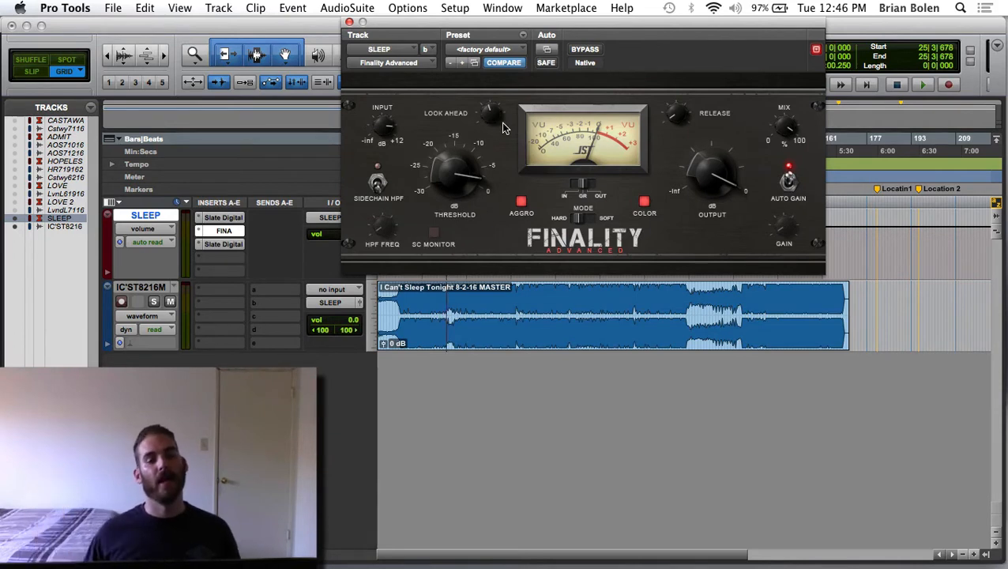
click(521, 202)
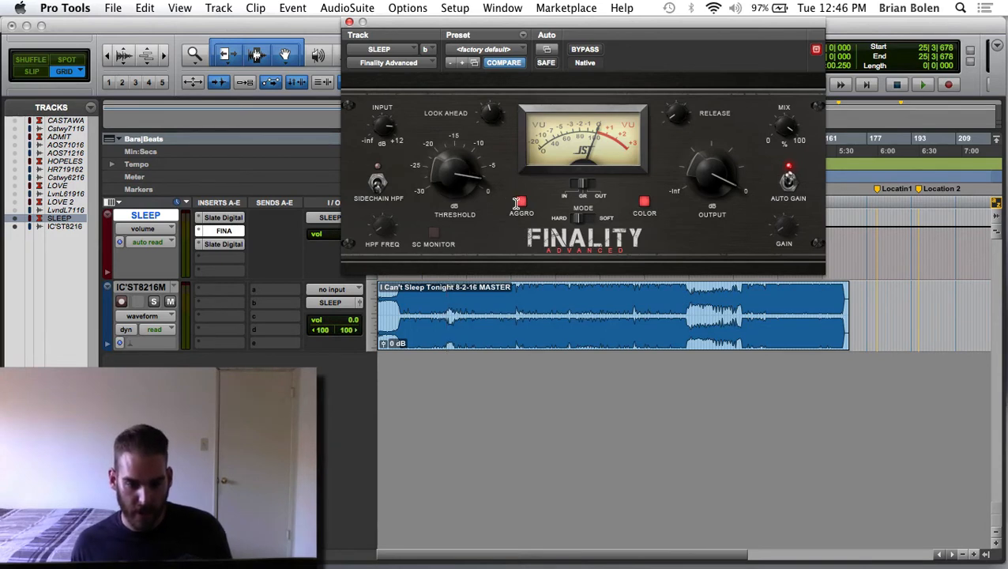
click(644, 205)
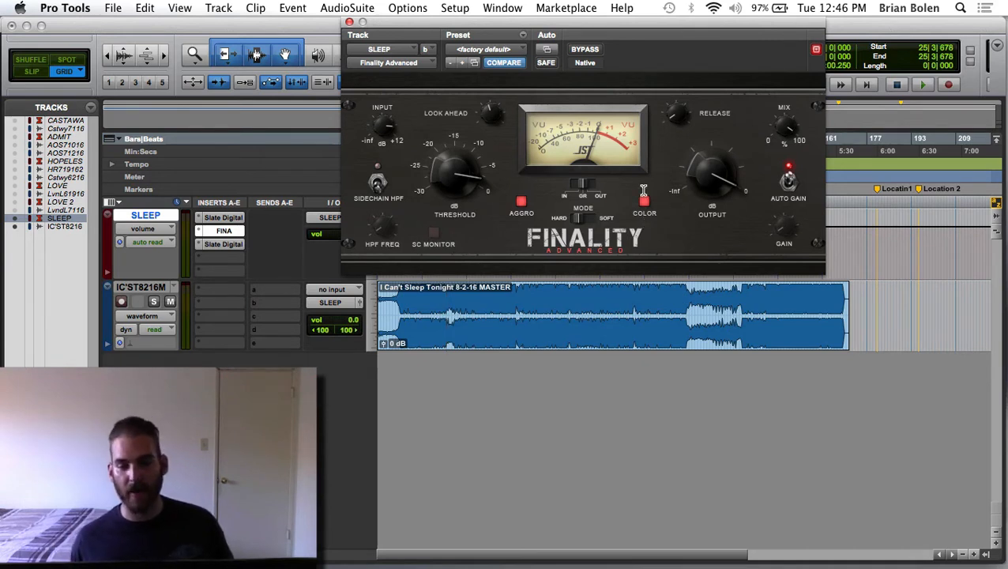
click(644, 201)
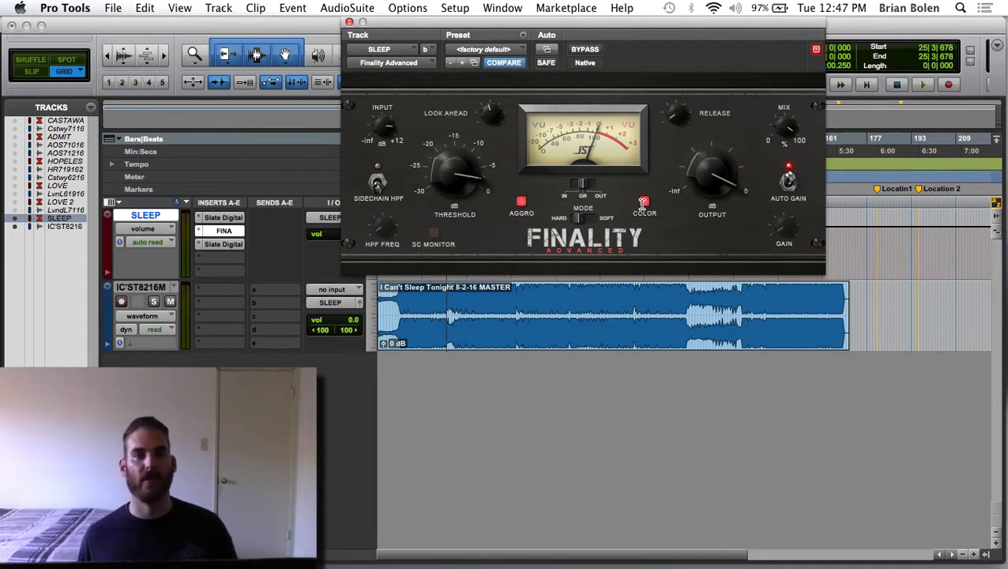
mouse_move(707, 177)
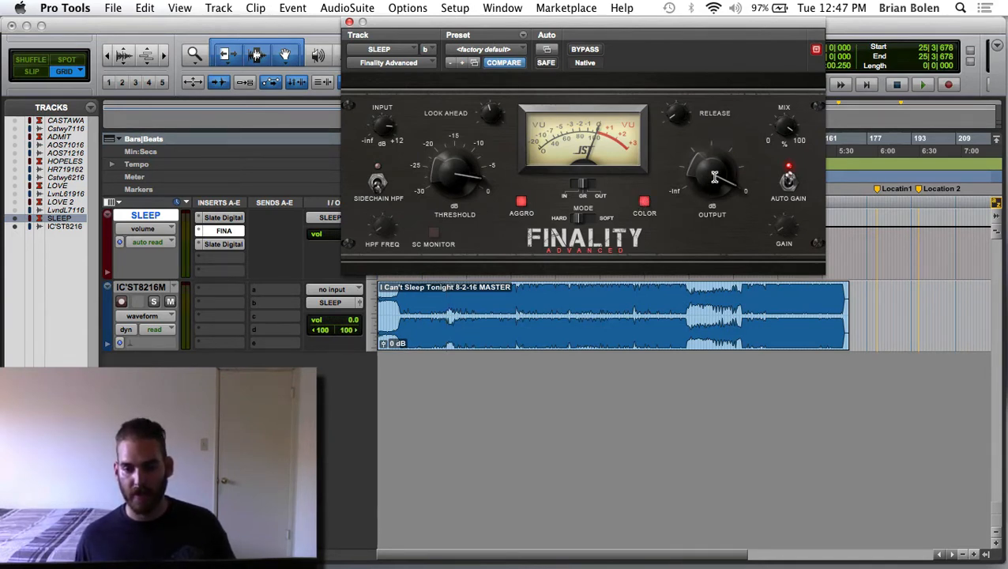
Check the ceiling in the dither settings of insert C's FG-X and save the settings.
click(236, 247)
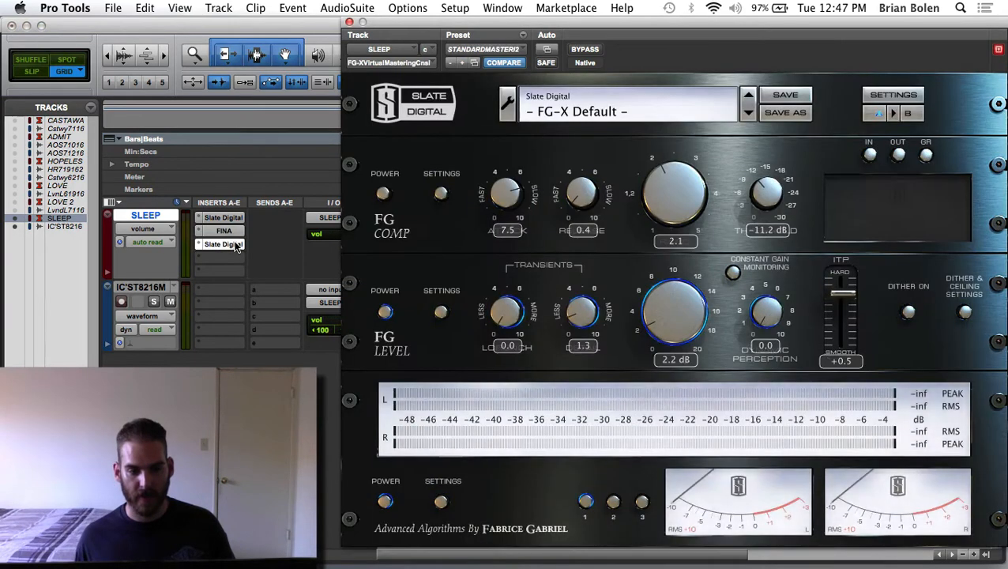
click(964, 313)
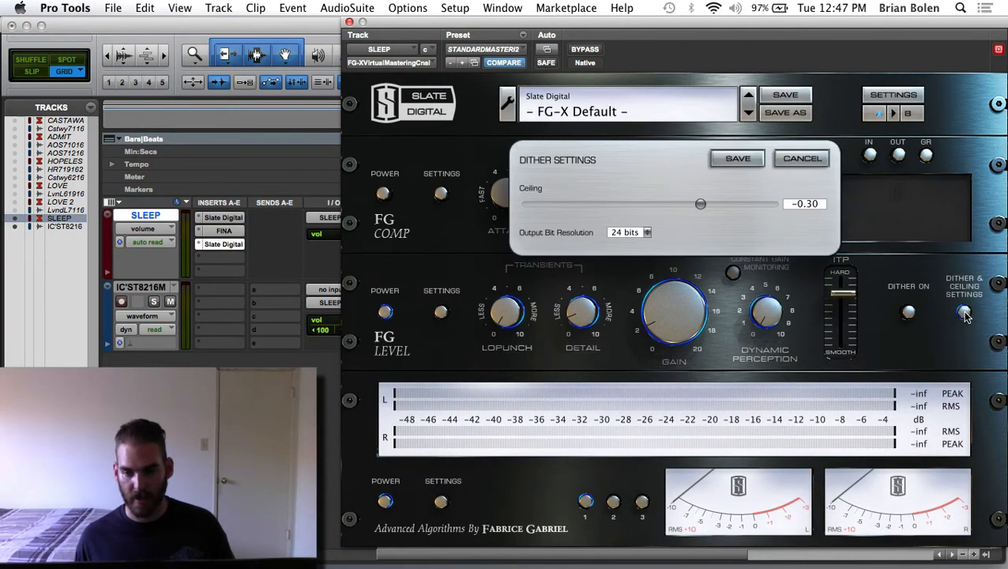
click(751, 159)
Review the Output, Input and Threshold knobs of Finality Advanced in insert B.
click(224, 231)
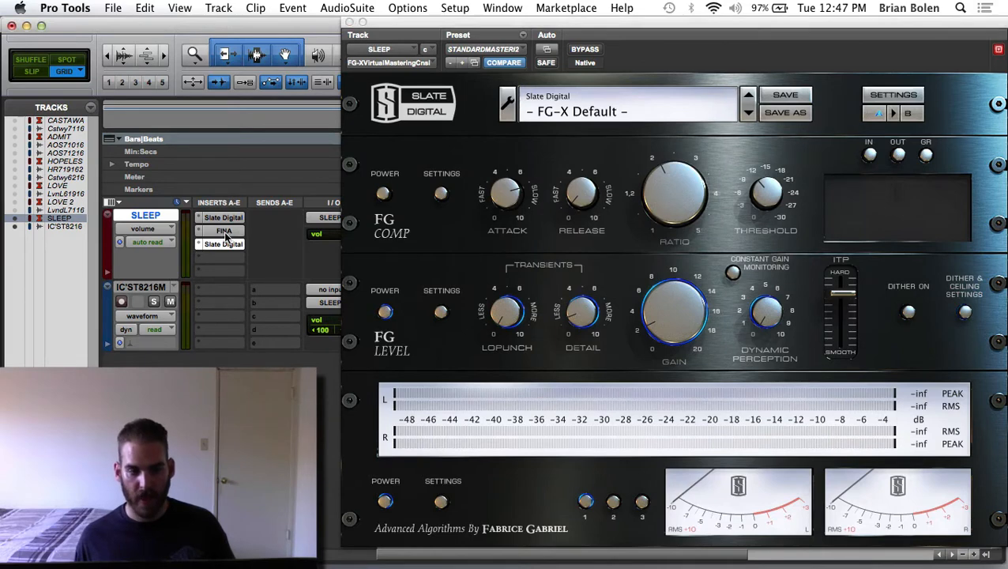
mouse_move(717, 178)
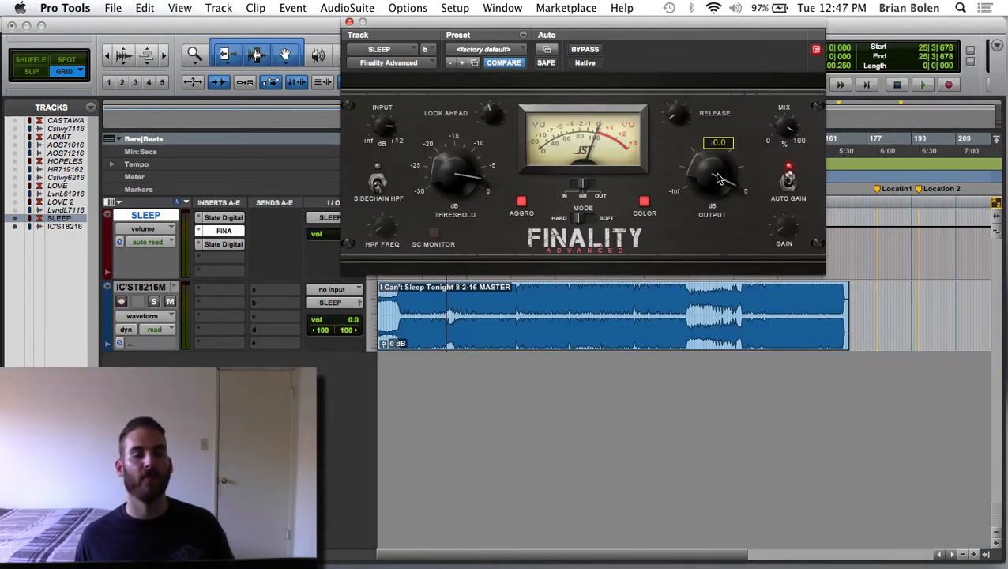
scroll(718, 177, down, 1)
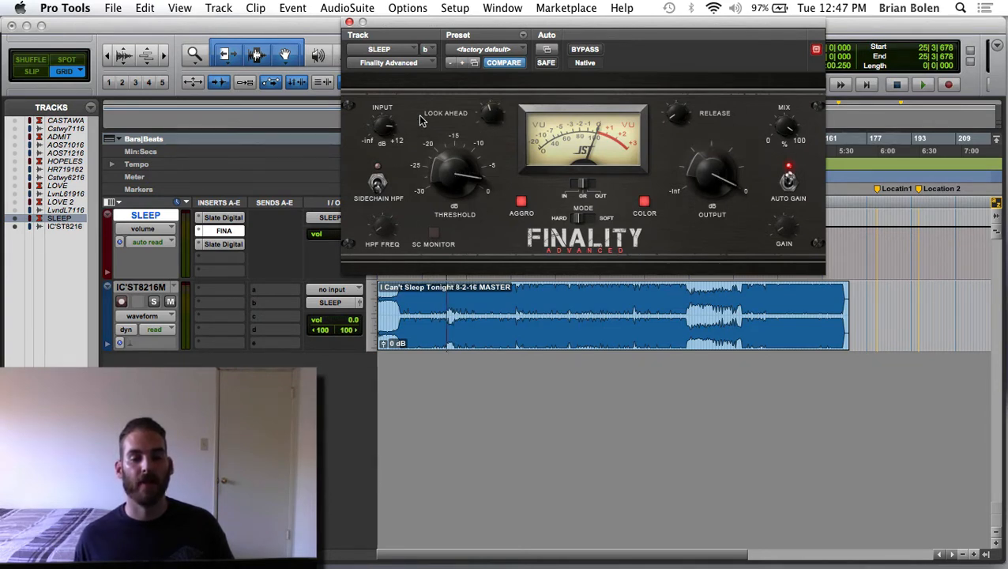
mouse_move(387, 125)
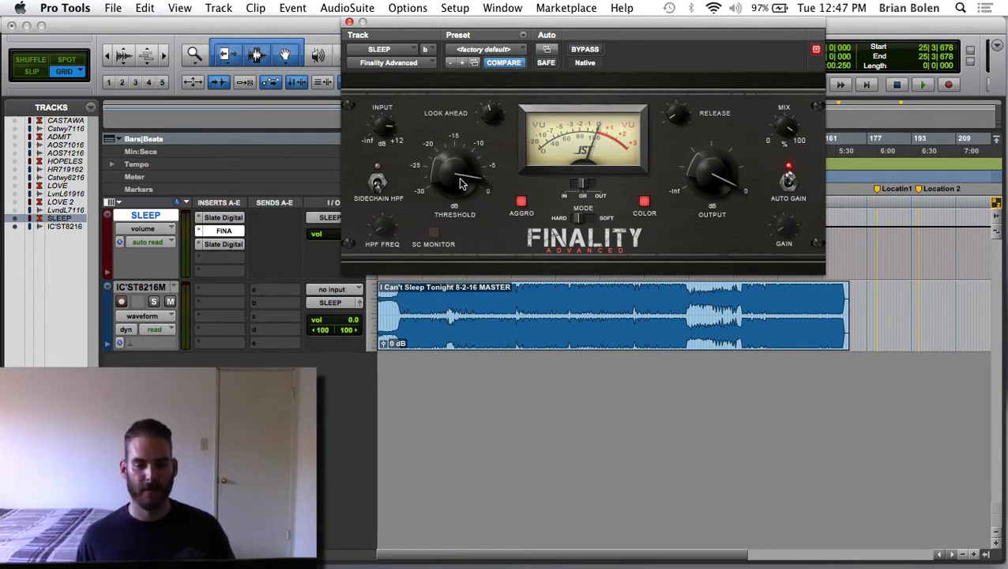
mouse_move(462, 183)
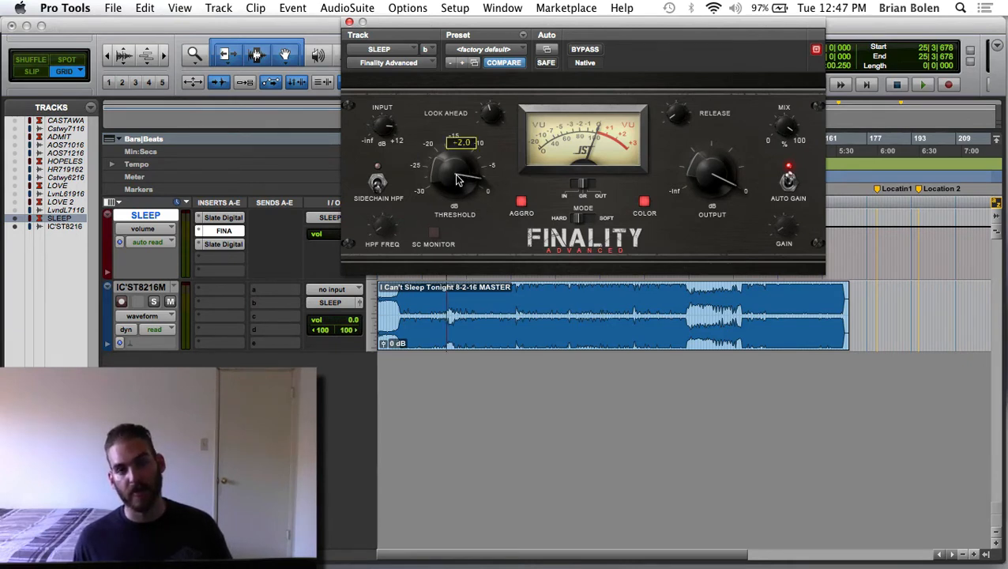
drag(456, 175, 456, 176)
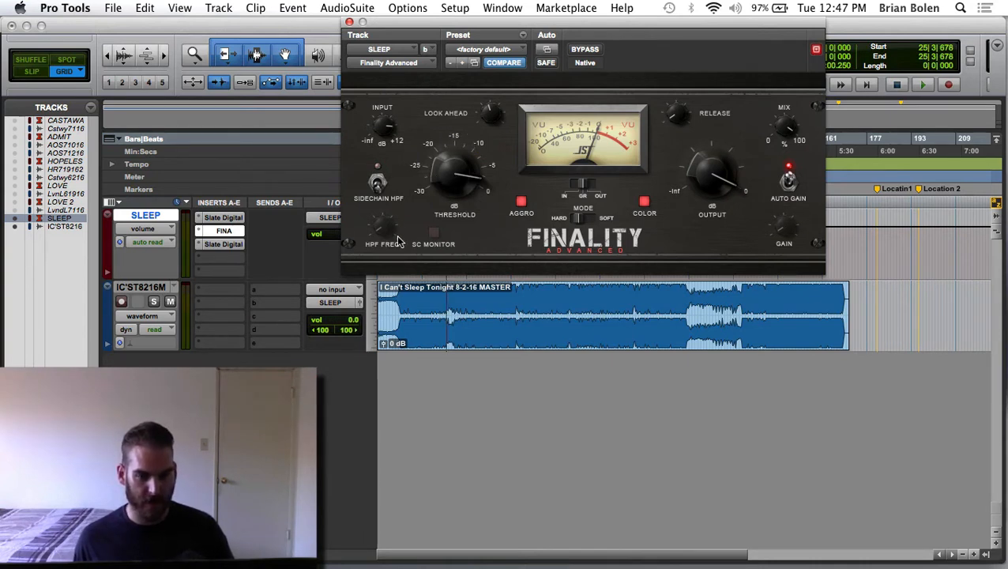
Play the song from bar 5 and check its levels on the meters of insert C's FG-X, stopping playback at the end.
click(389, 299)
key(space)
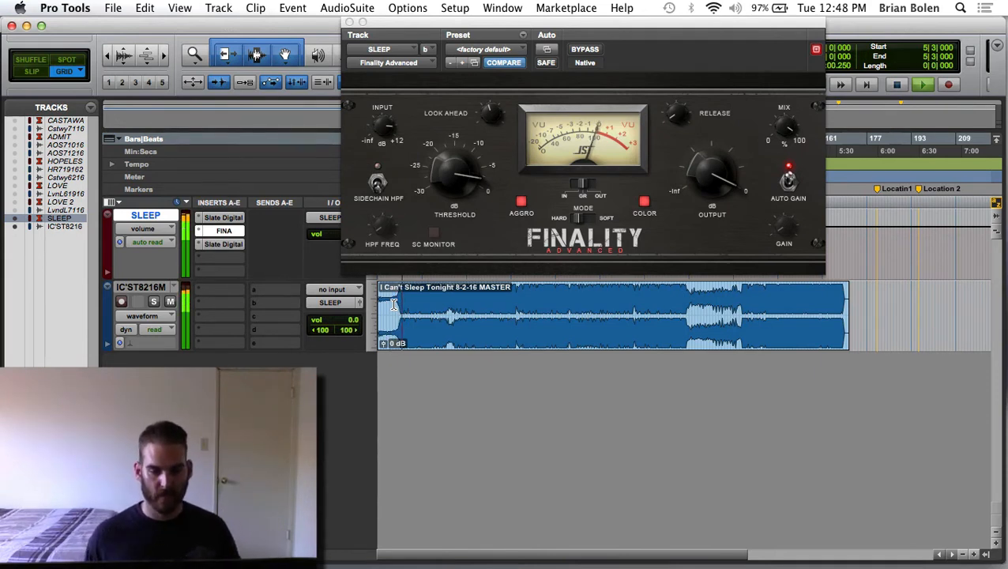
click(230, 245)
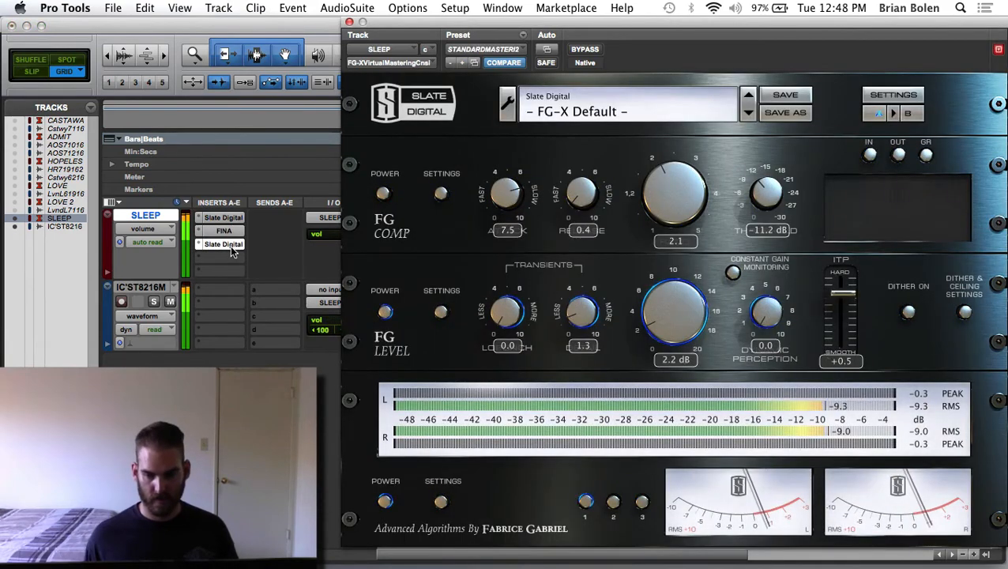
click(228, 243)
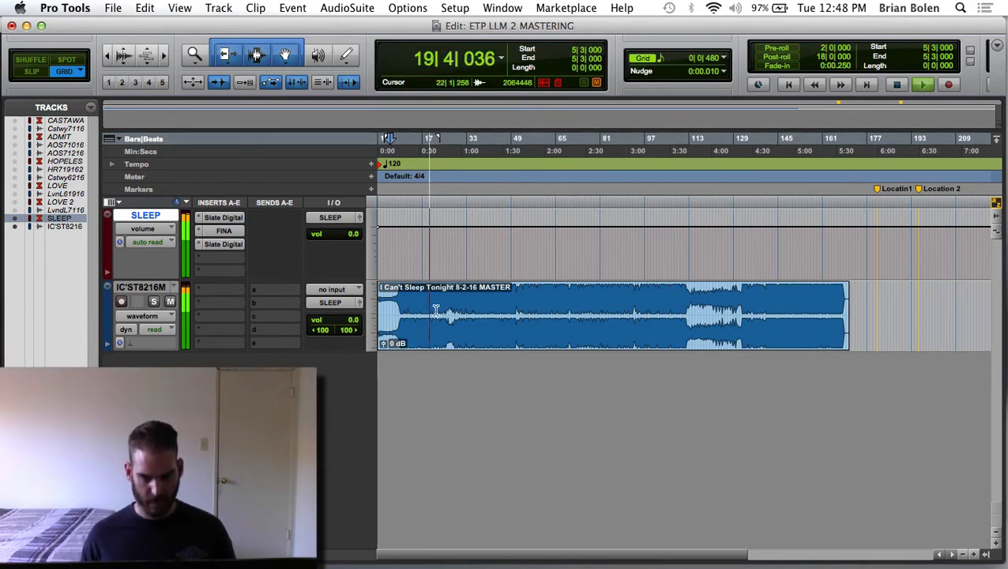
key(space)
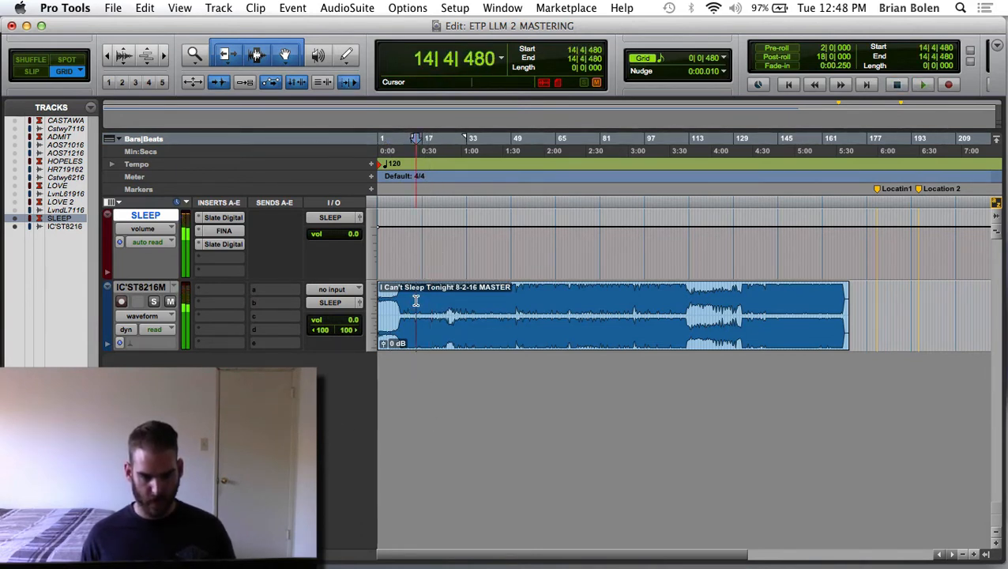
Audition the song from around bar 15 with Finality Advanced bypassed and re-enabled for comparison.
super+click(224, 231)
key(space)
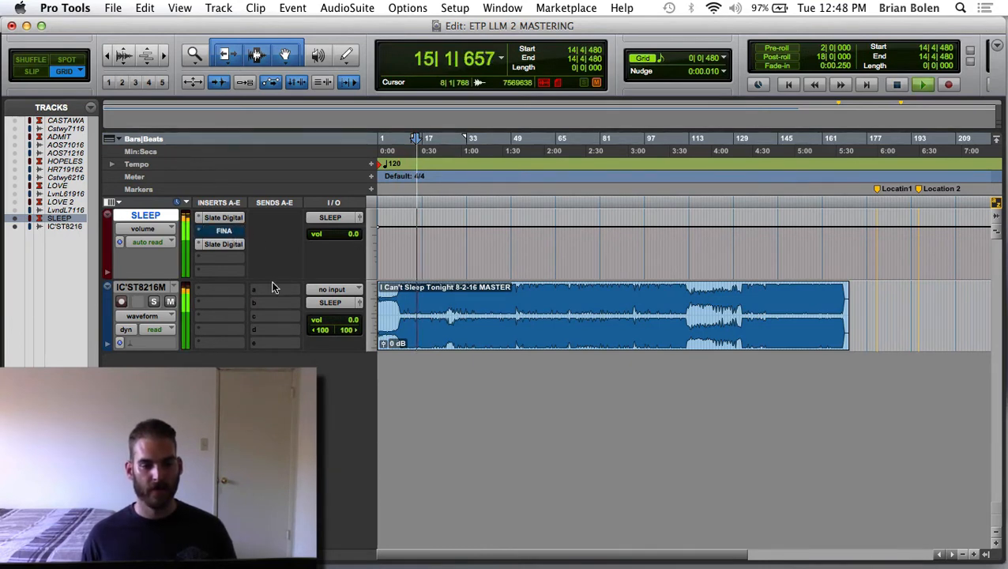
key(space)
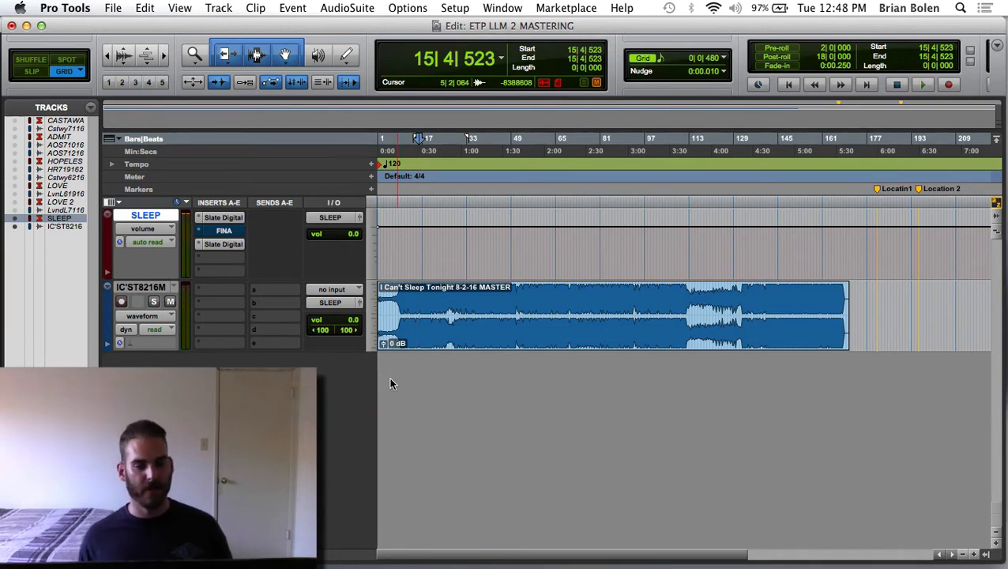
key(space)
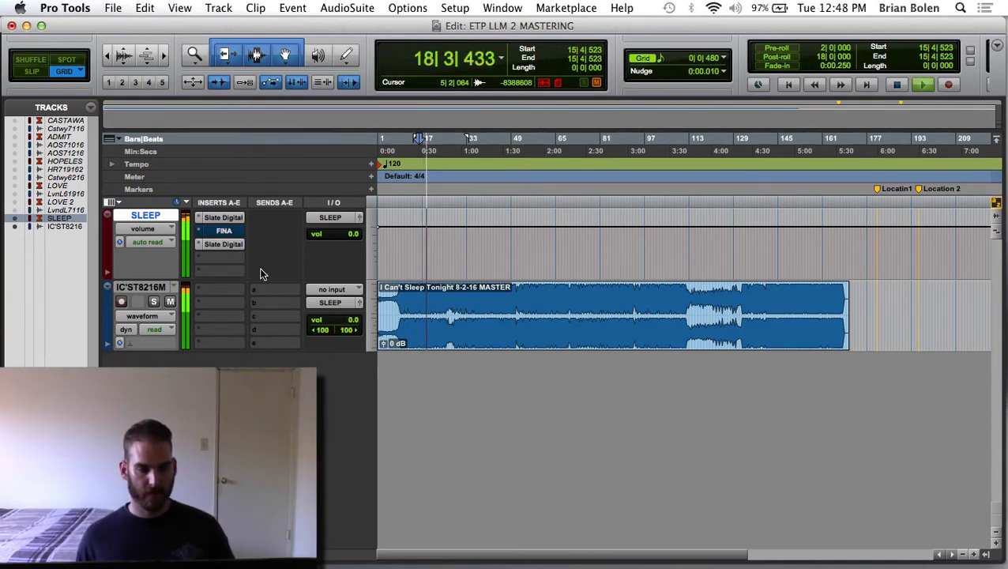
super+click(224, 232)
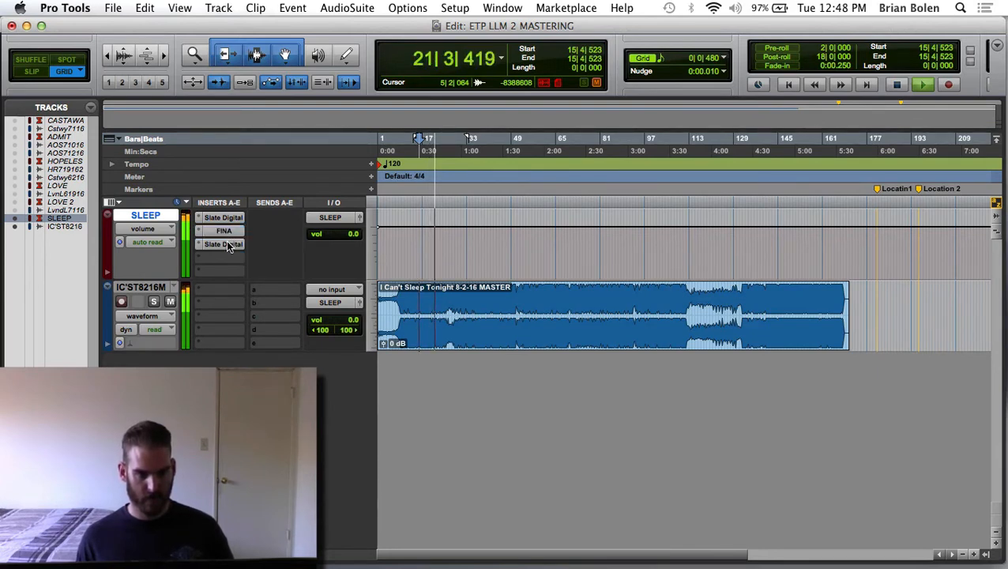
Examine insert C's FG-X alongside Finality Advanced in insert B, and close the plug-in window.
click(227, 245)
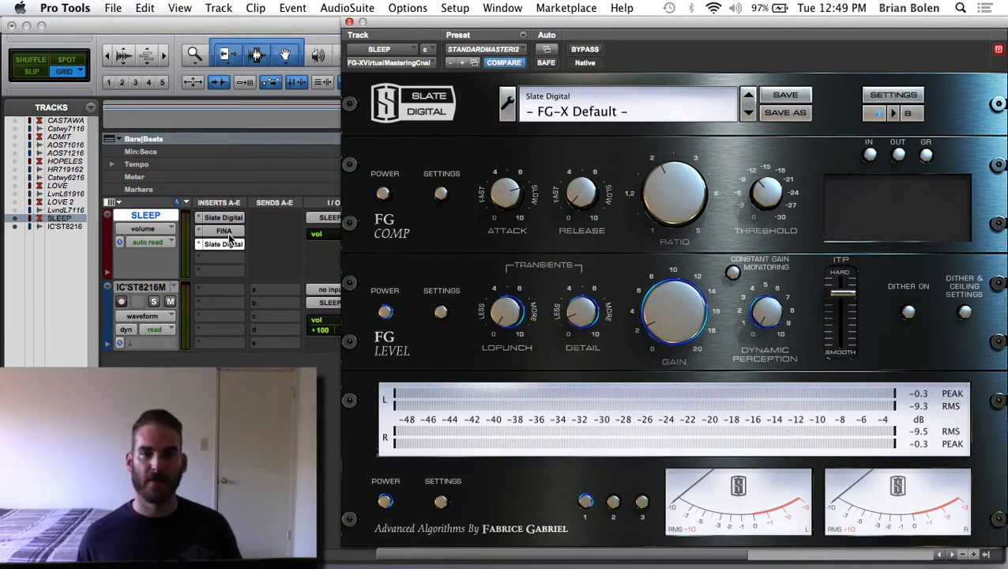
click(227, 233)
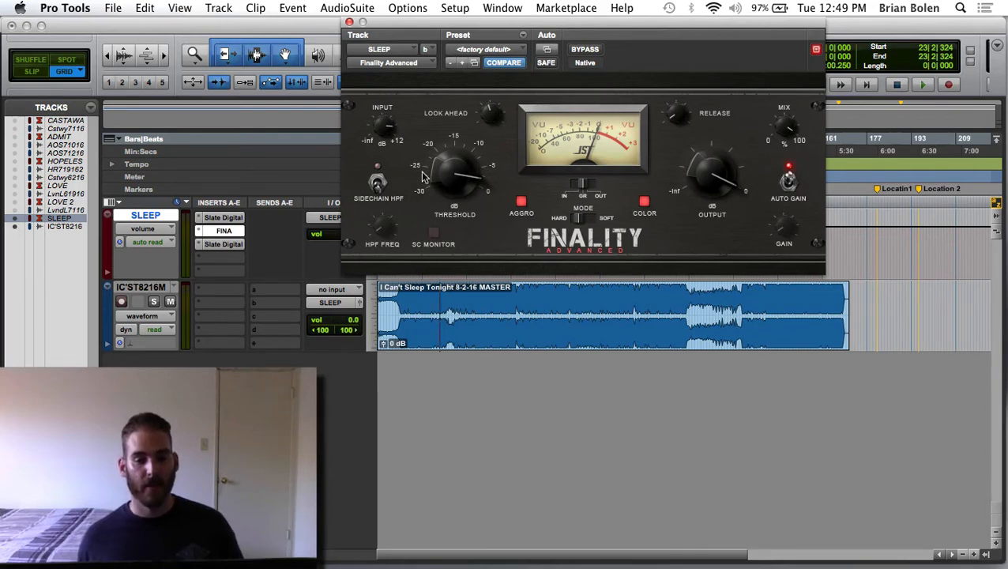
click(224, 245)
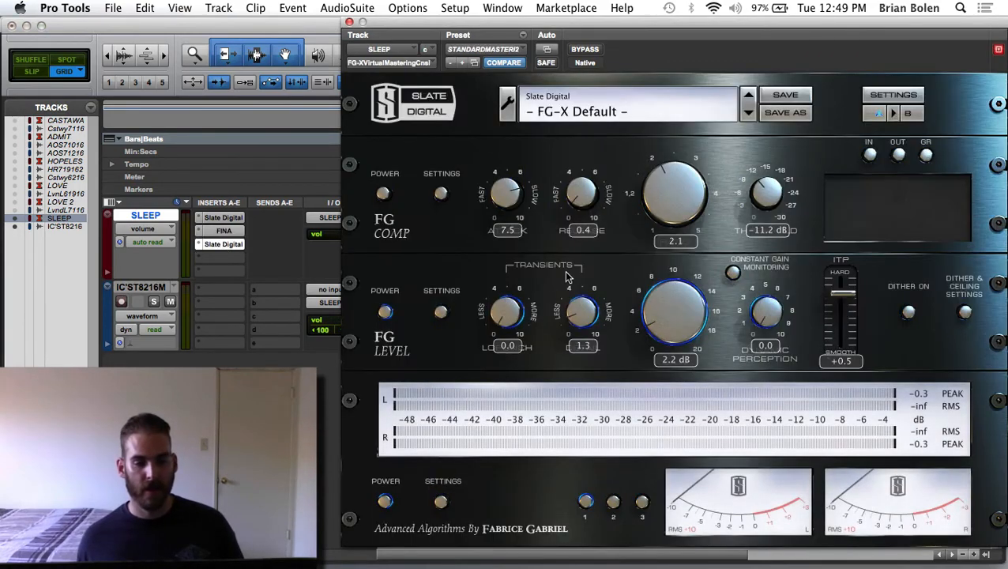
click(227, 246)
click(222, 231)
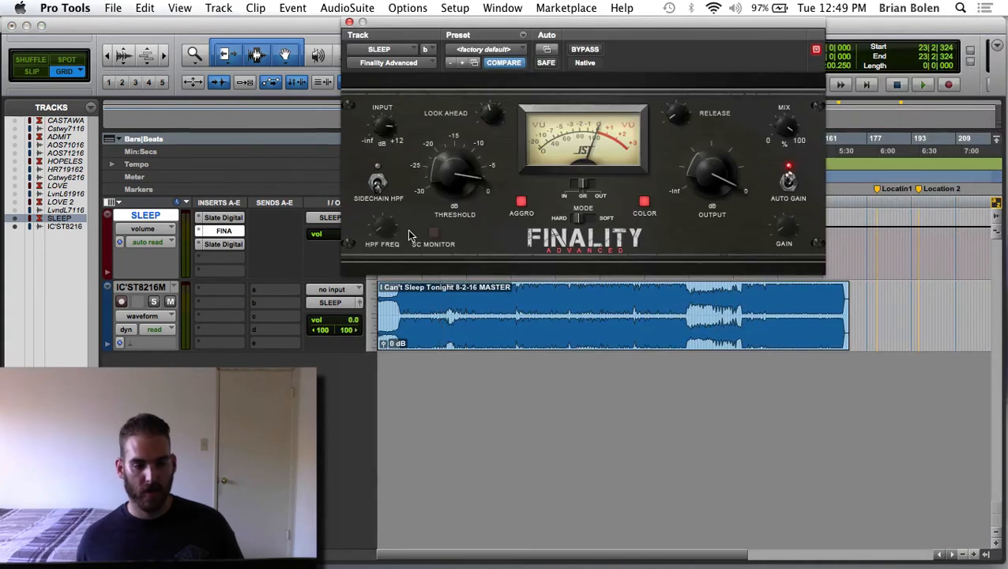
click(220, 230)
Listen to the song from bar 23 and again from bar 30 with all three inserts active.
key(space)
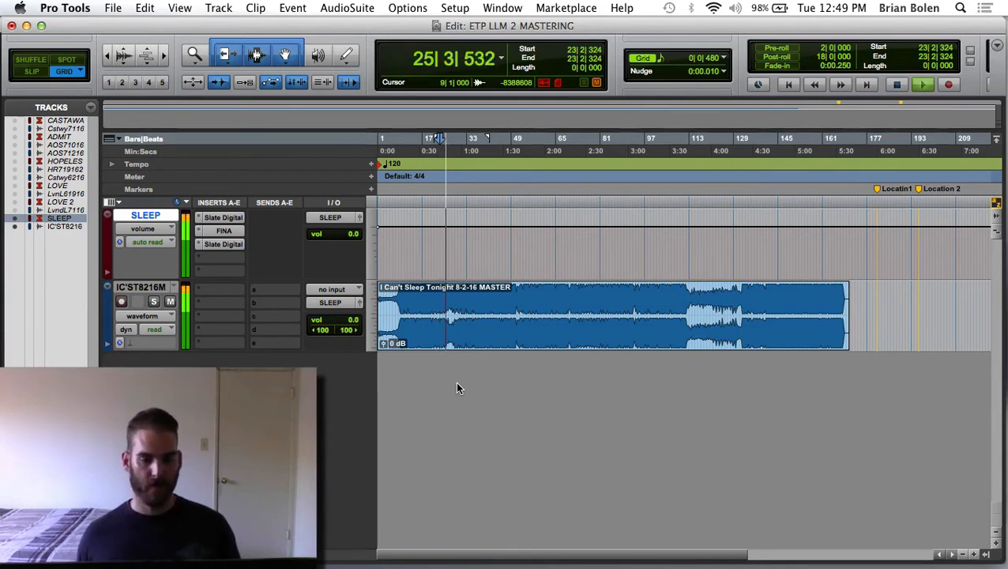
key(space)
click(459, 292)
key(space)
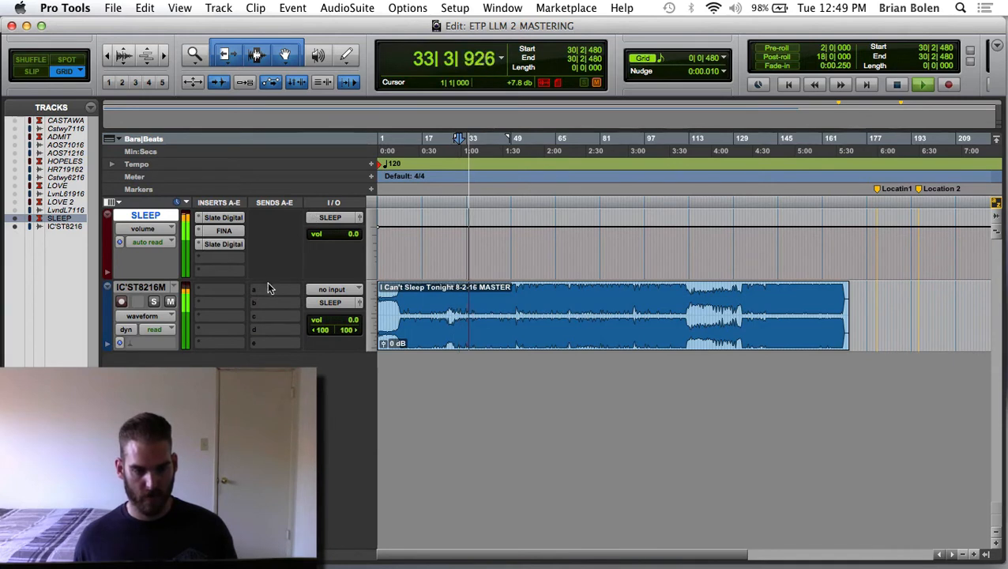
Turn off Aggro in Finality Advanced on the SLEEP track and play the song from bar 37.
click(231, 231)
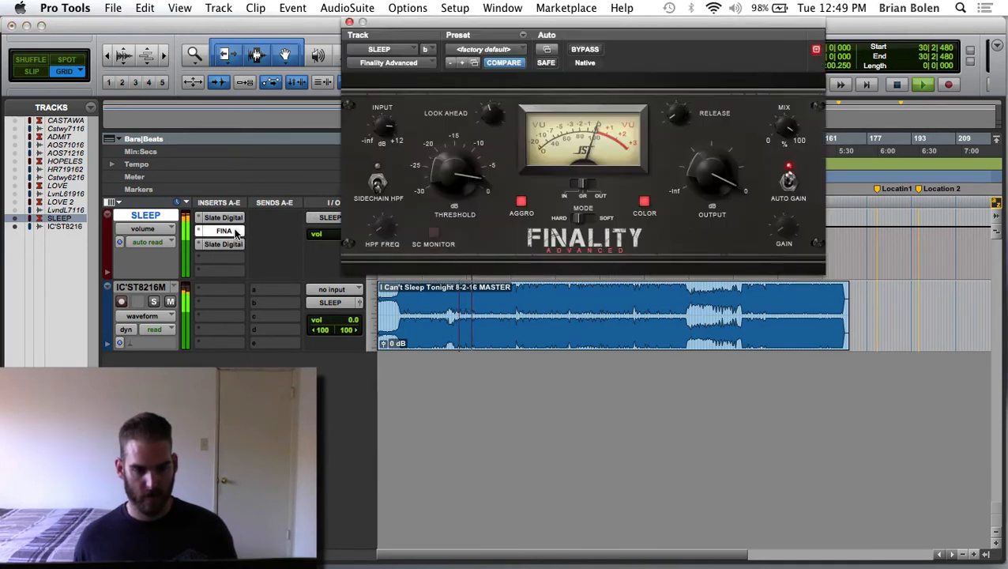
click(521, 202)
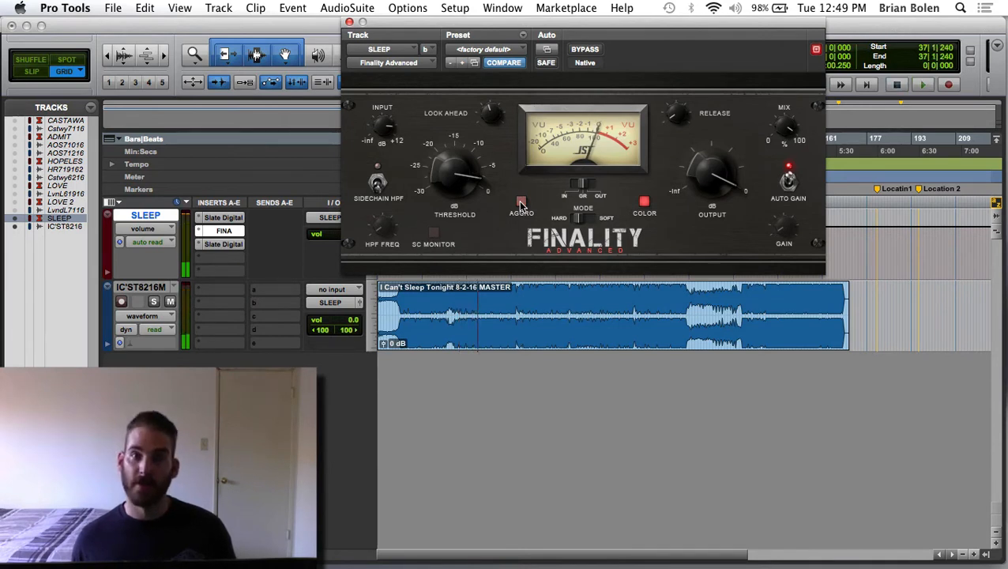
key(space)
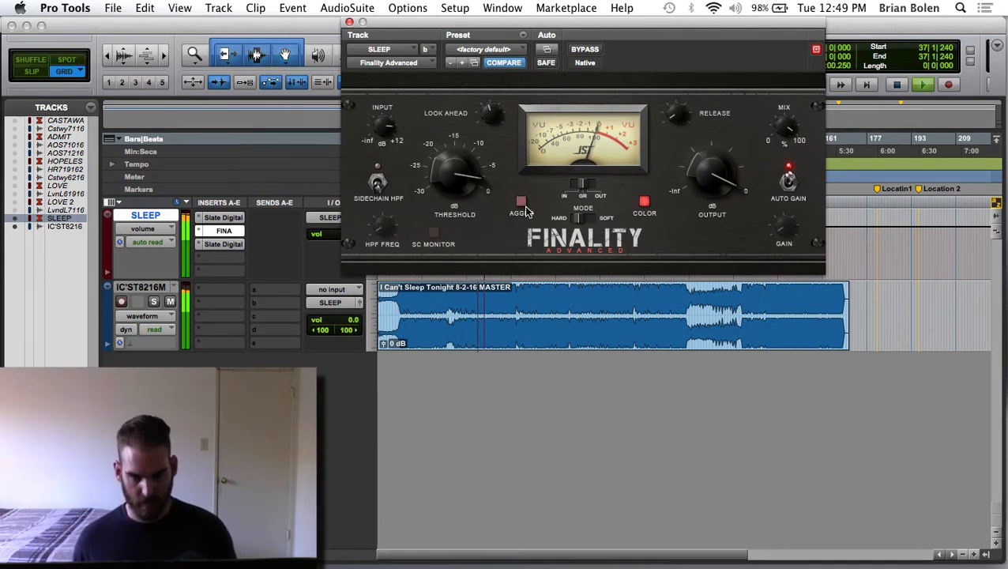
Compare Finality Advanced's Aggro off and on during playback, leave Aggro turned on, and stop the song.
click(524, 207)
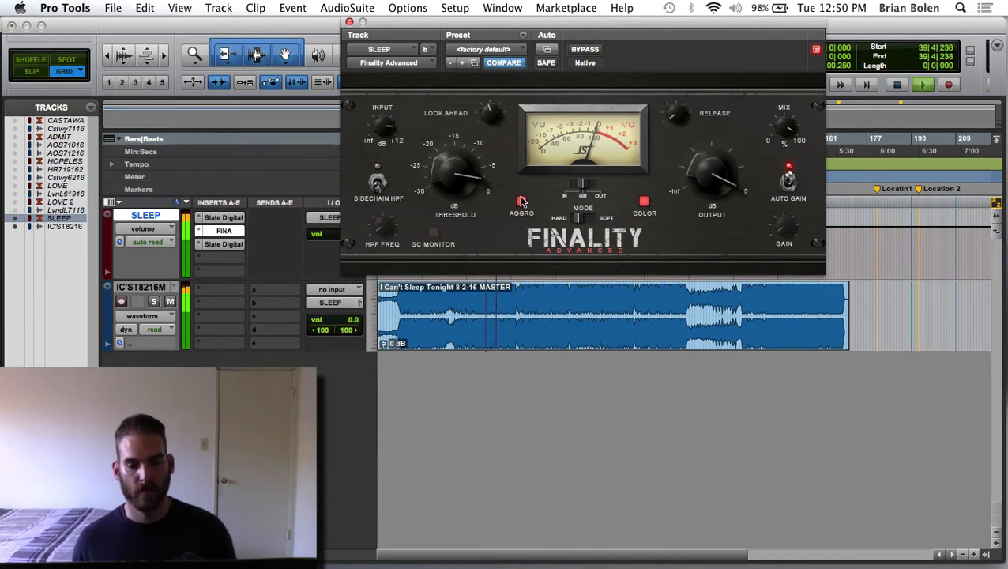
click(521, 201)
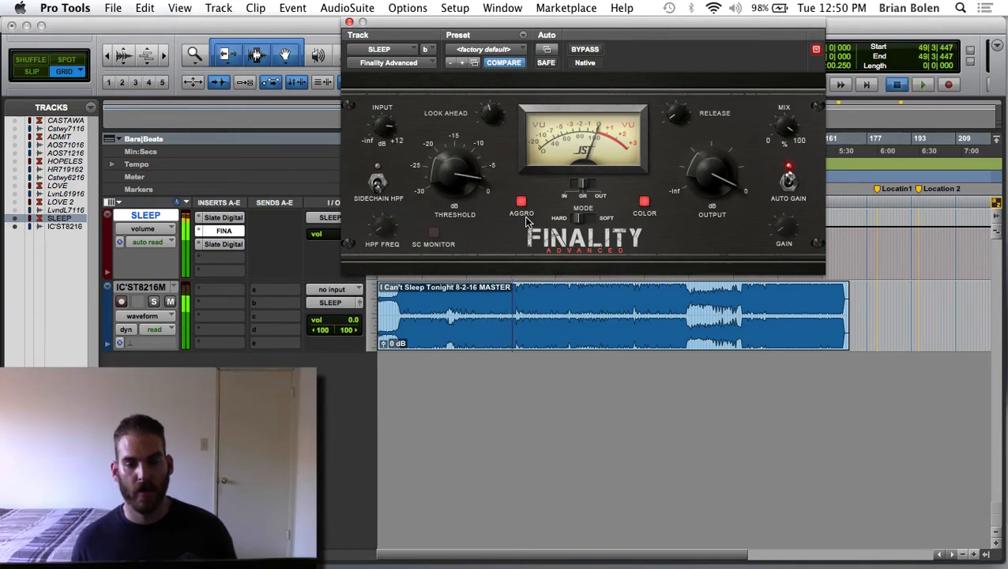
key(space)
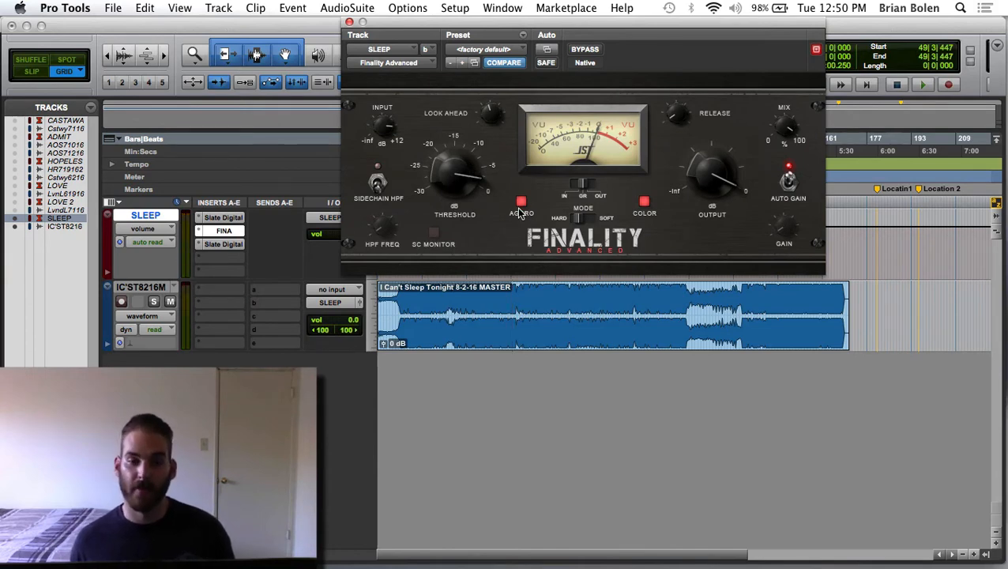
Compare the settings of FG-X in insert C with those of Finality Advanced in insert B on the SLEEP track.
click(236, 245)
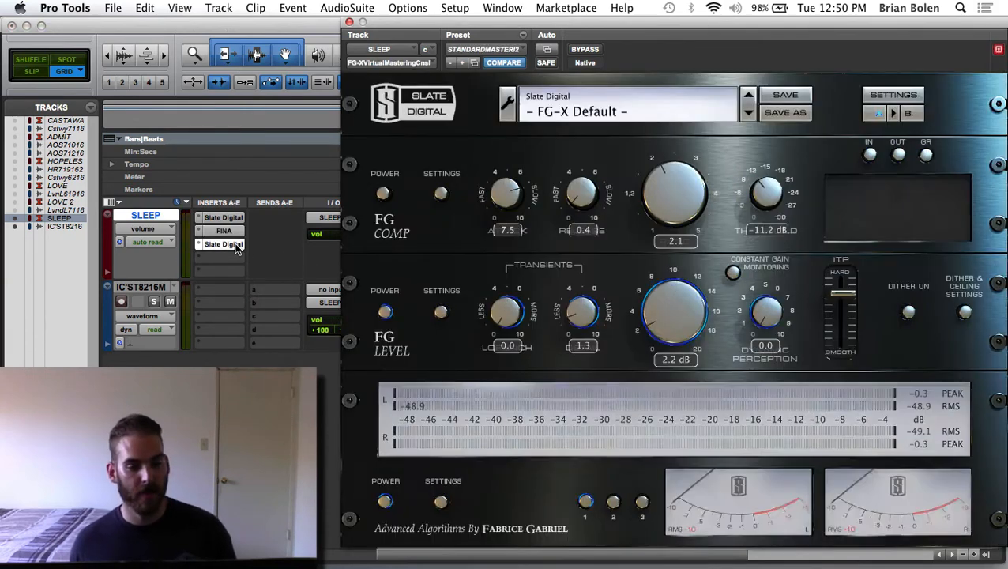
click(228, 232)
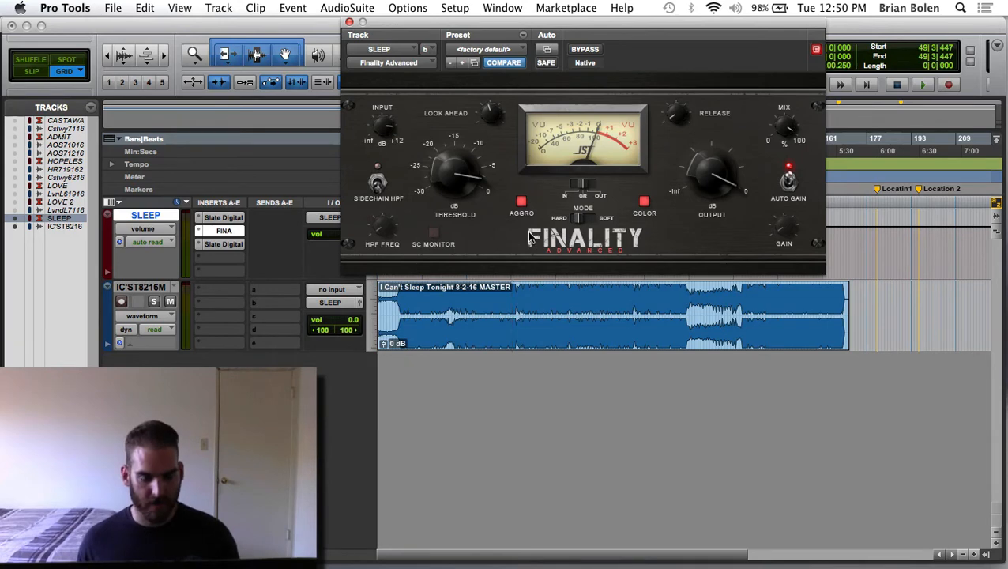
click(222, 244)
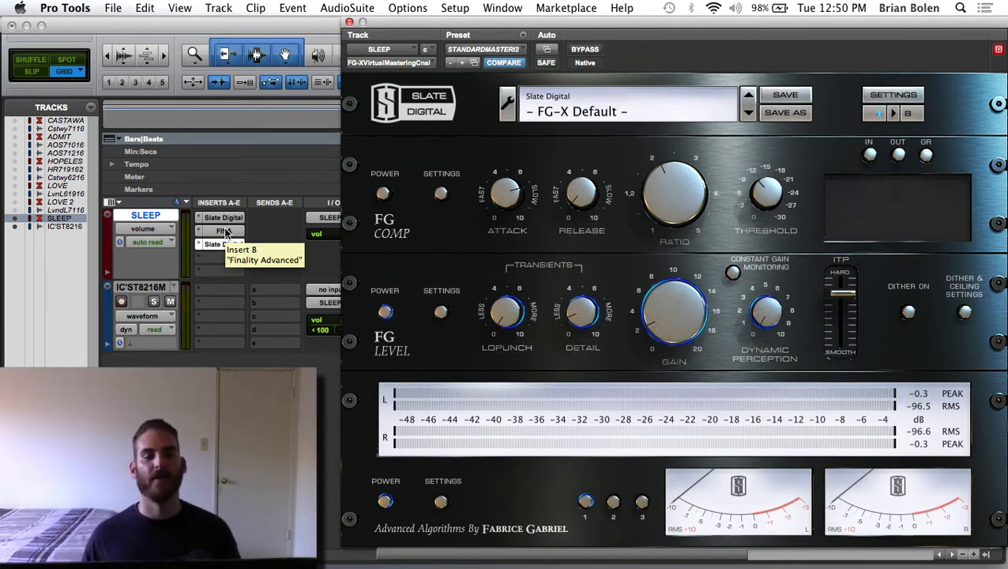
click(225, 230)
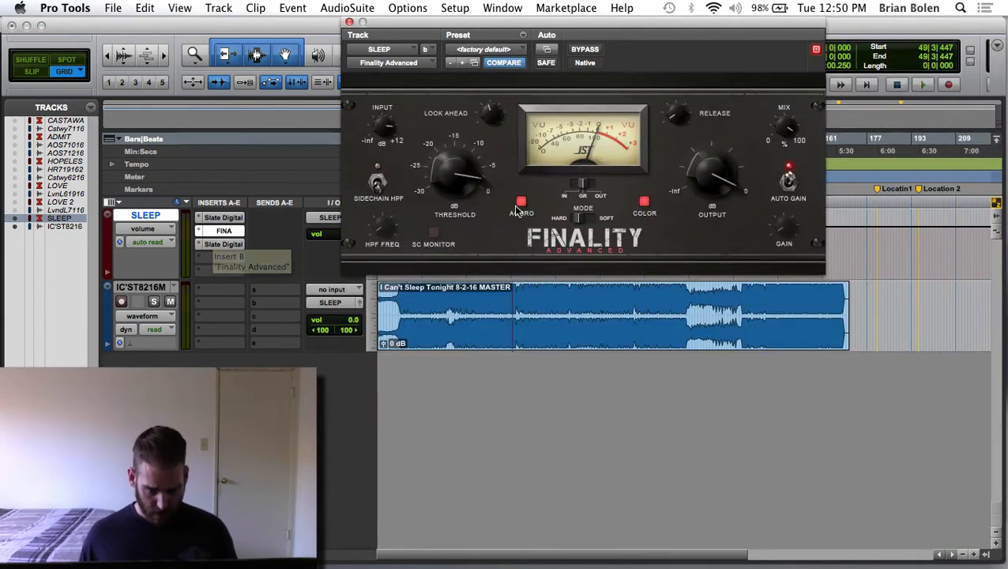
click(235, 246)
click(235, 245)
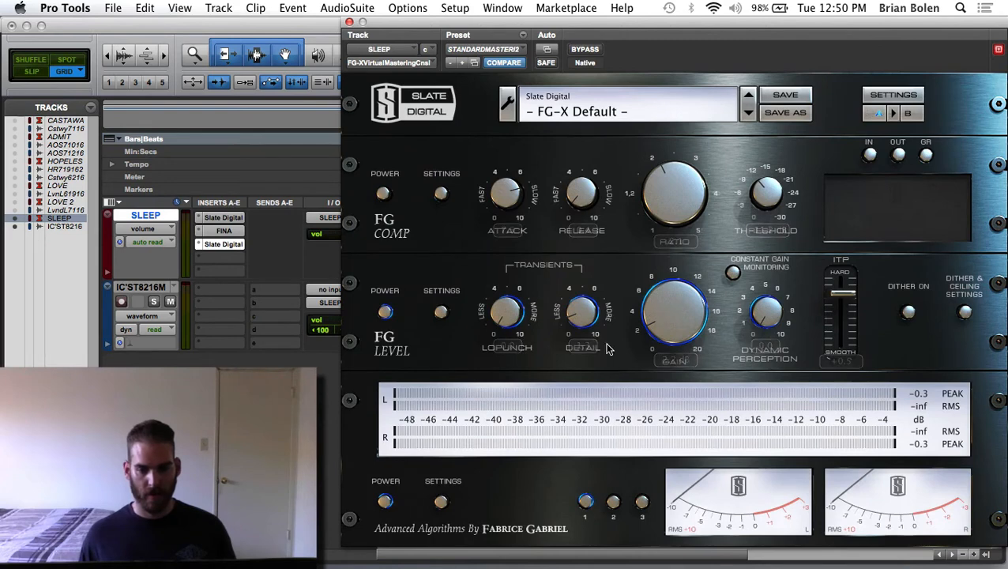
click(224, 231)
click(224, 244)
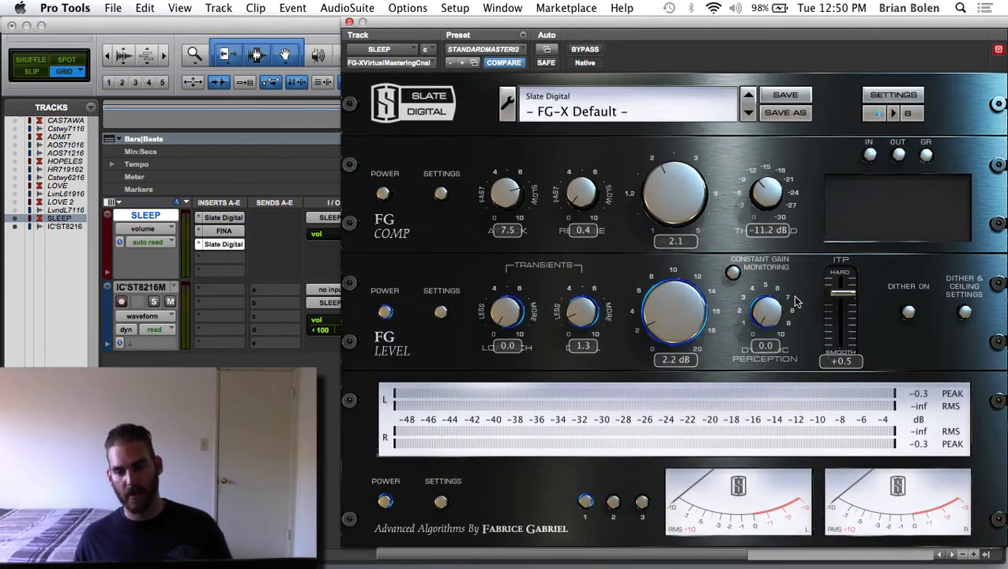
Check the dither and ceiling settings of insert C's FG-X, revisit Finality Advanced, and close the plug-in window.
click(964, 313)
click(964, 313)
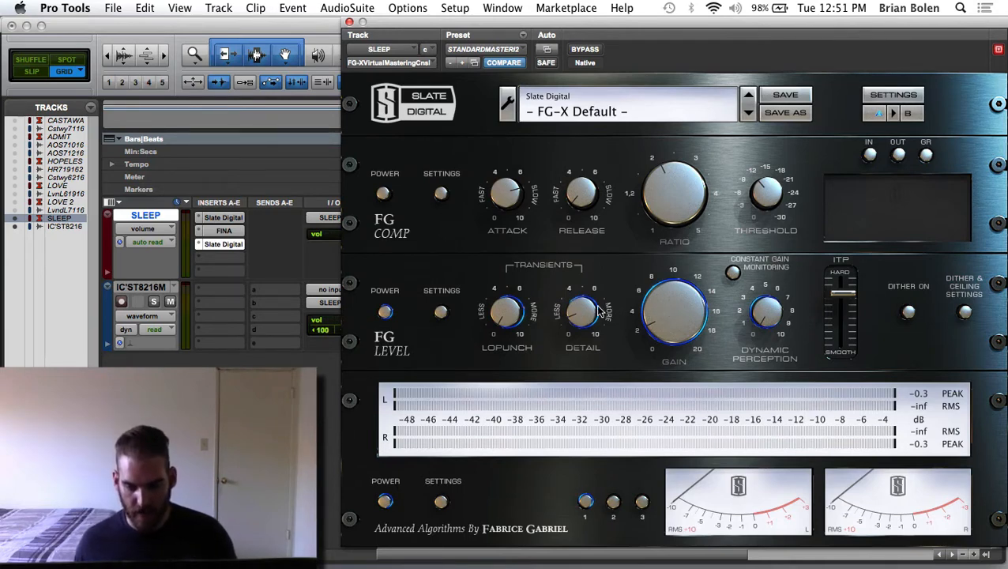
click(226, 245)
click(226, 245)
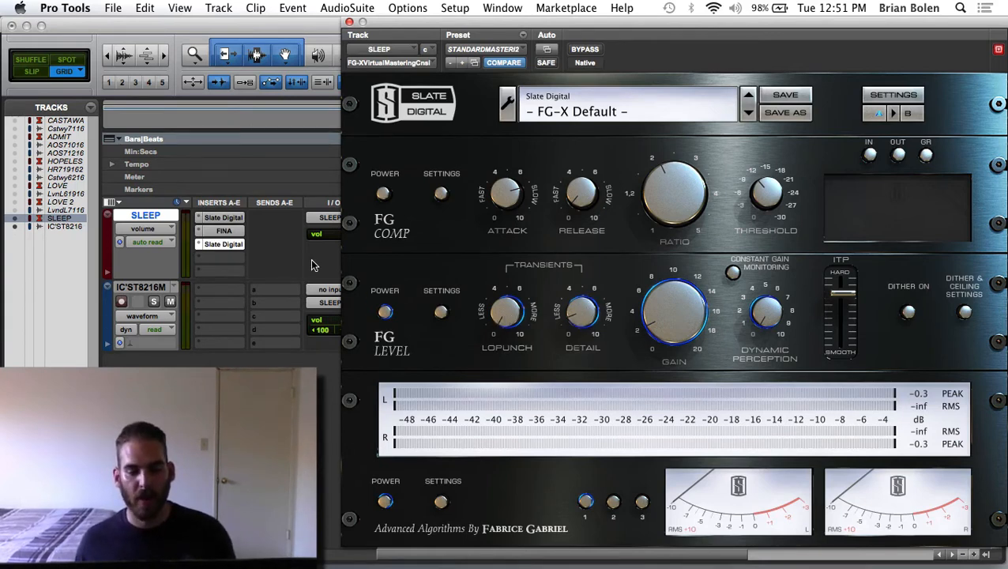
click(222, 230)
click(219, 230)
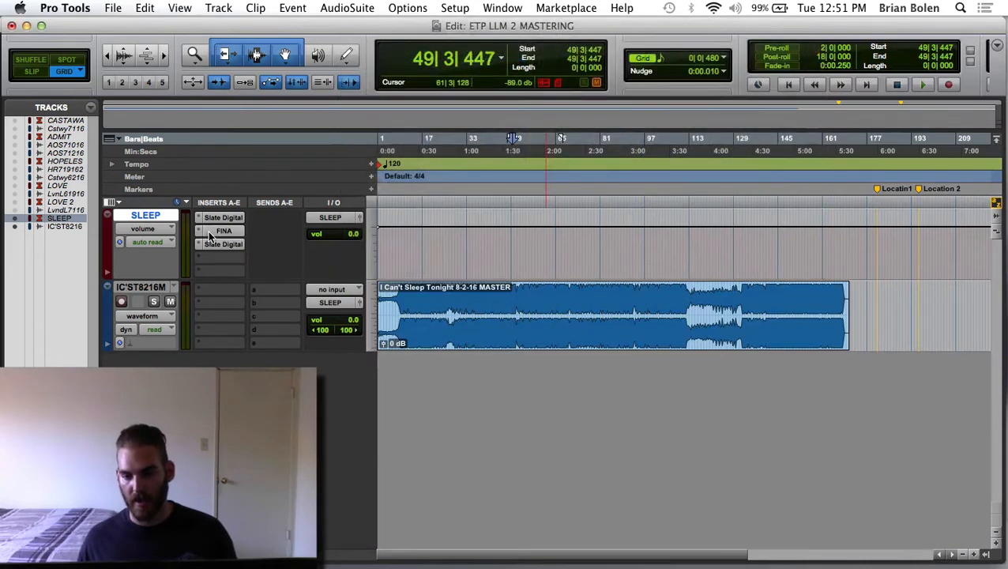
Play the song from bar 49 while moving insert C's FG Level ITP slider toward Smooth and back to +0.5.
click(223, 244)
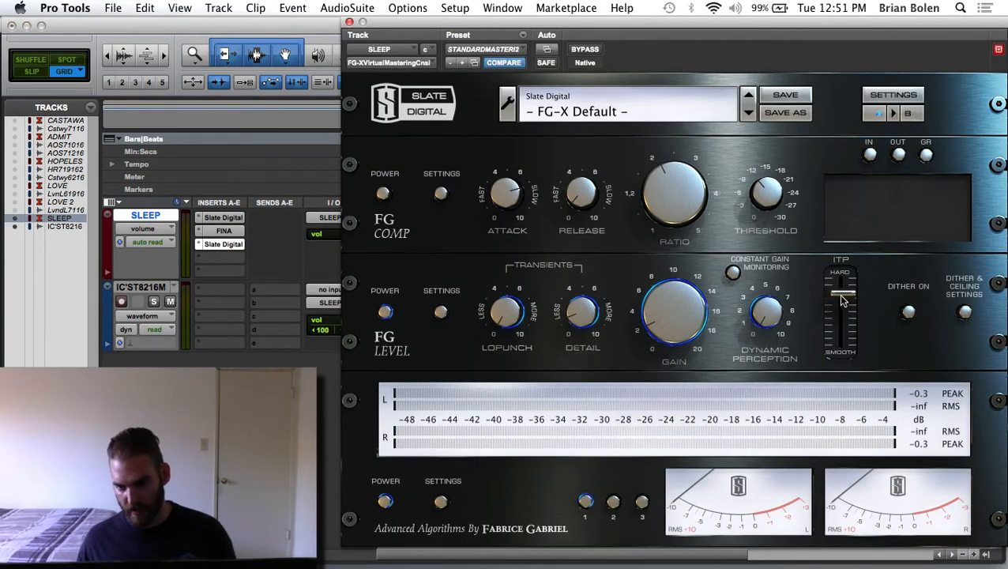
click(227, 243)
click(227, 243)
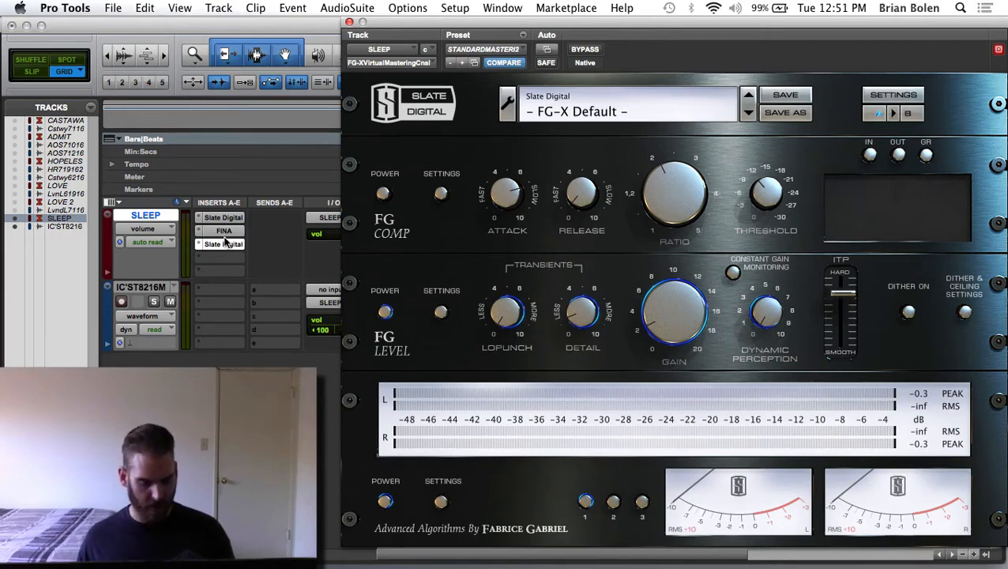
key(space)
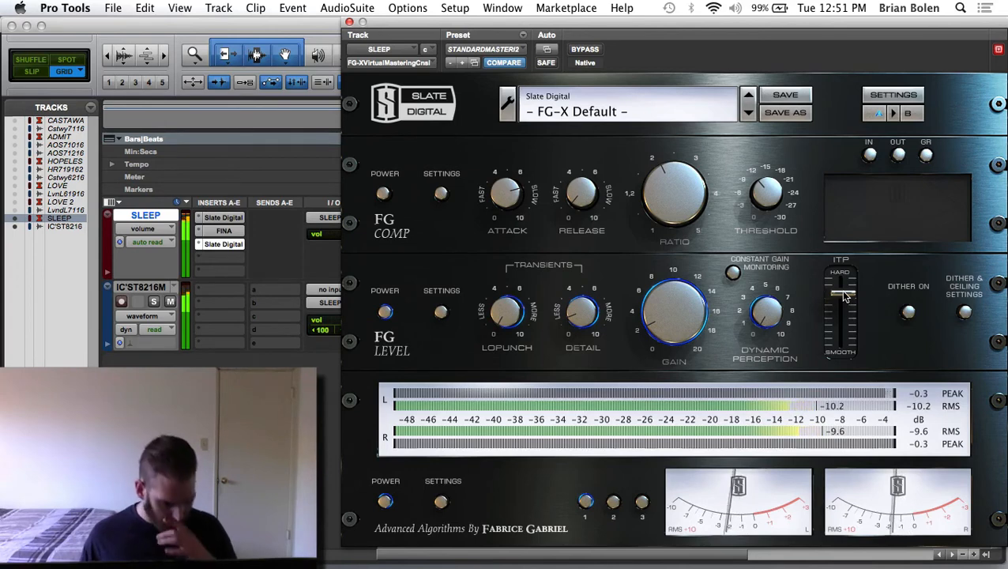
drag(844, 295, 844, 312)
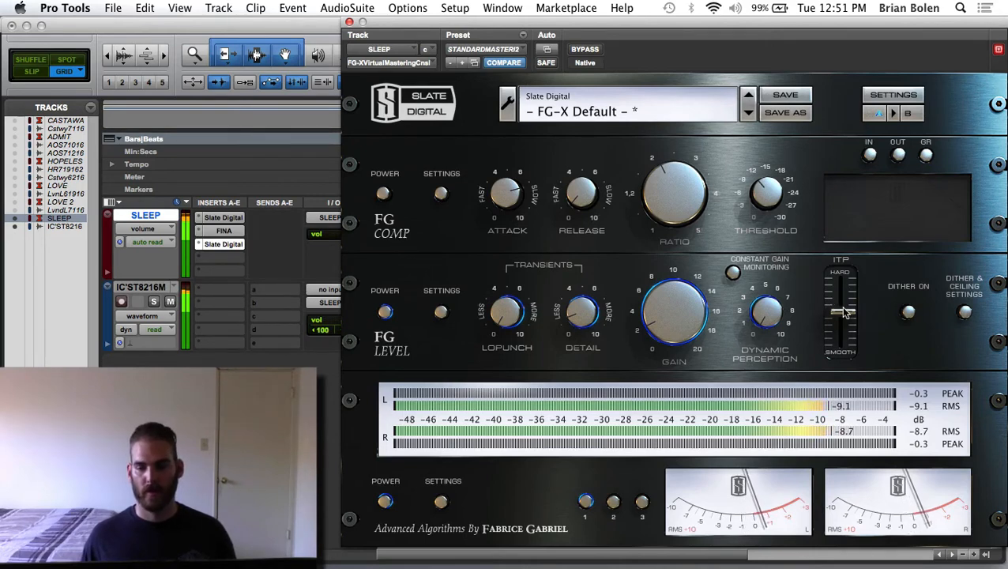
drag(843, 312, 839, 298)
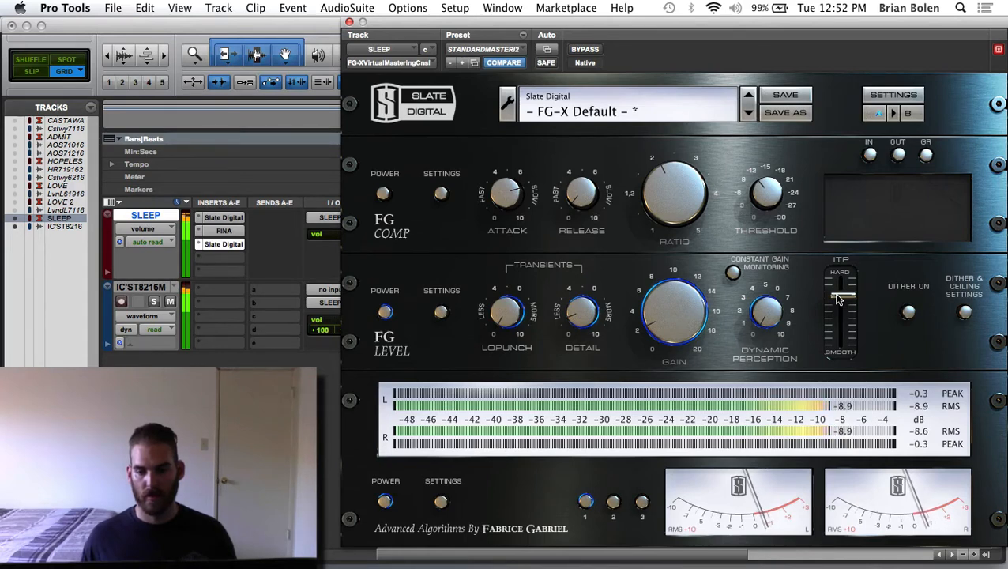
click(839, 298)
mouse_move(839, 298)
mouse_down()
mouse_move(833, 278)
mouse_move(830, 294)
mouse_up()
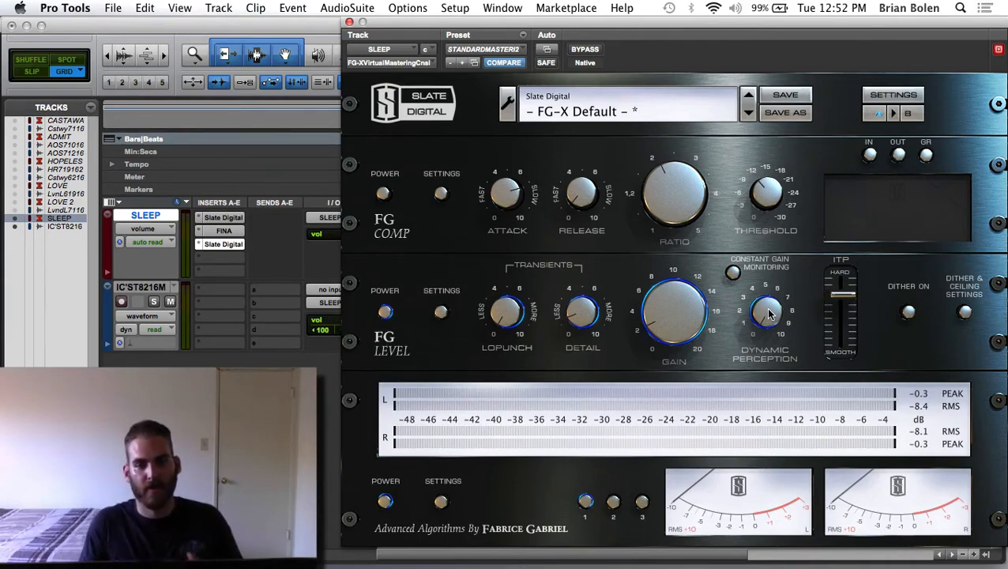
Try small Dynamic Perception amounts in insert C's FG Level, return it to 0.0, and save the session.
mouse_move(765, 309)
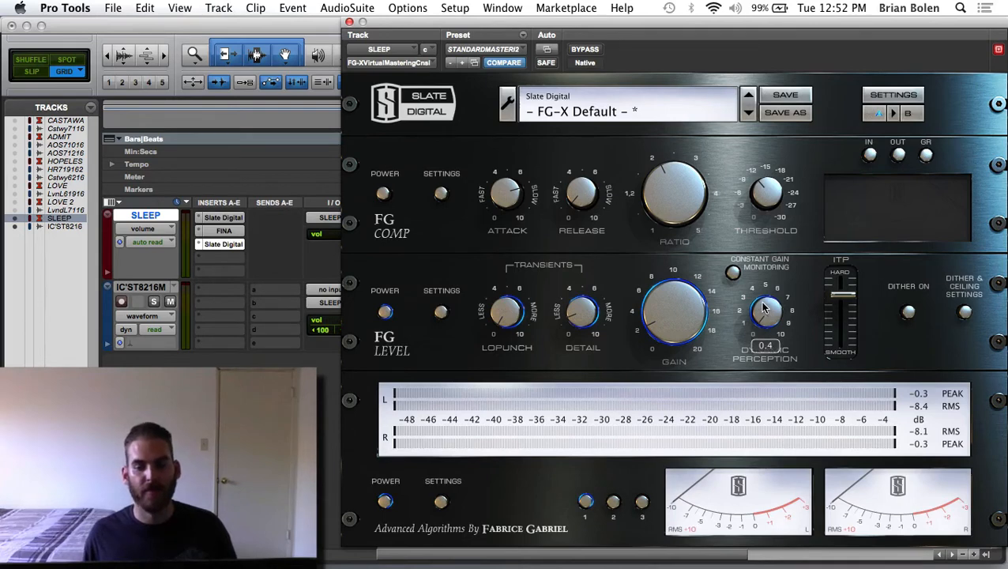
drag(763, 309, 766, 314)
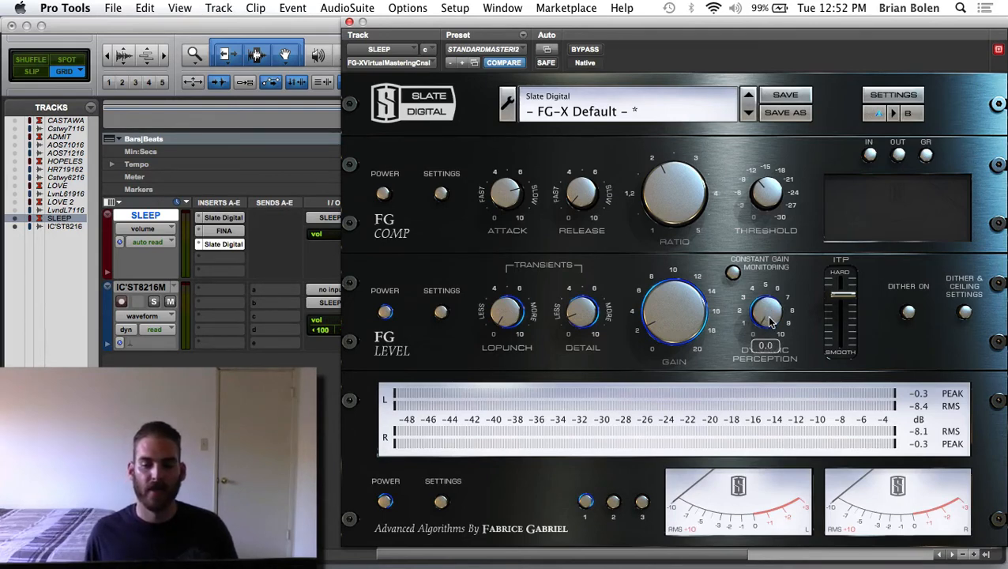
key(super+s)
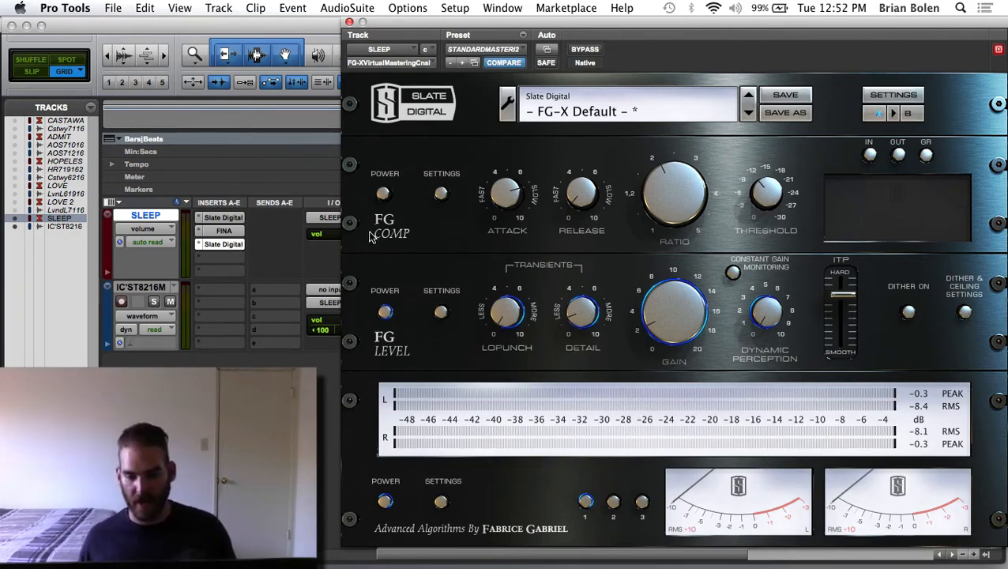
mouse_move(761, 316)
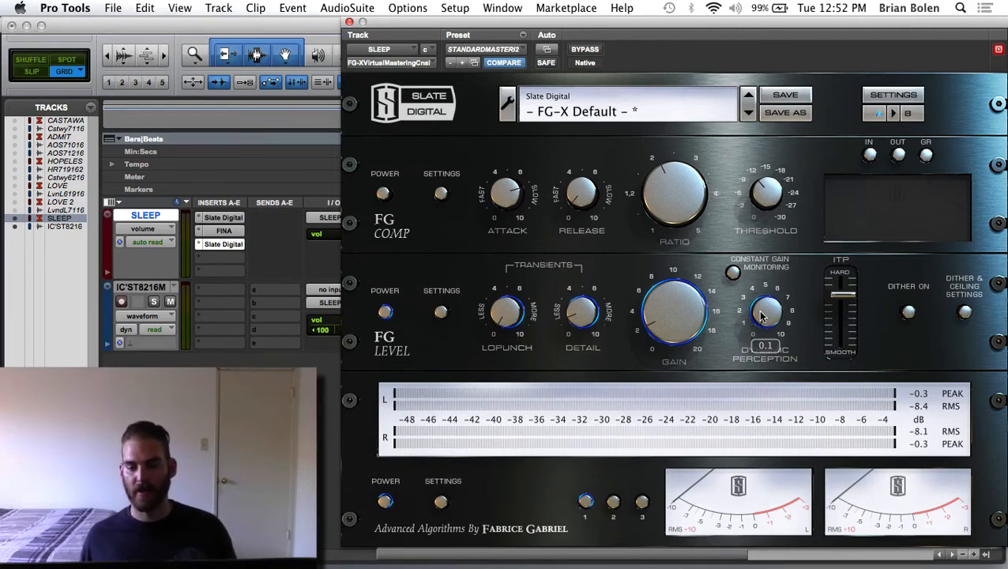
drag(761, 316, 760, 316)
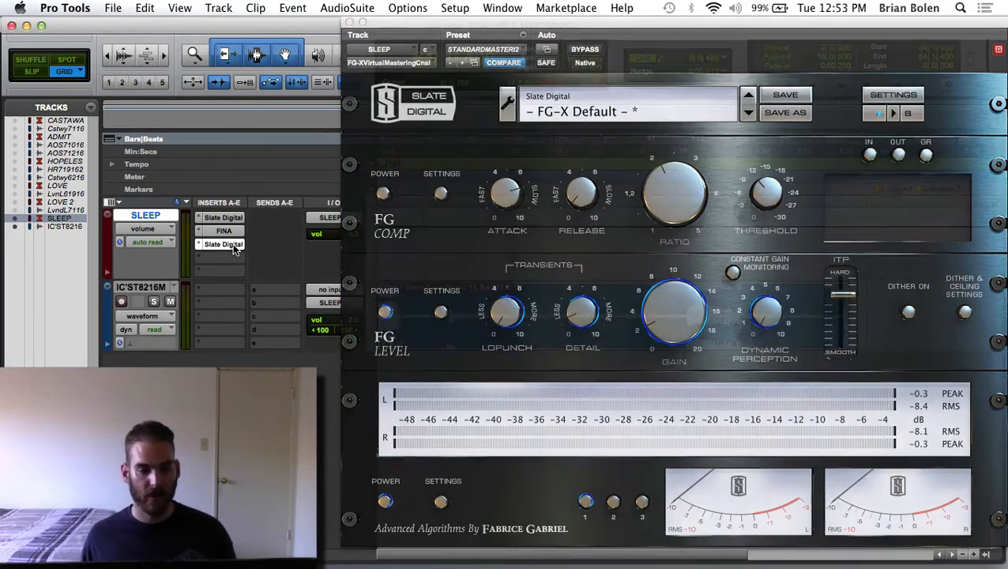
Close FG-X and listen to the song from bars 64, 72 and 77, checking Finality Advanced's threshold.
click(230, 245)
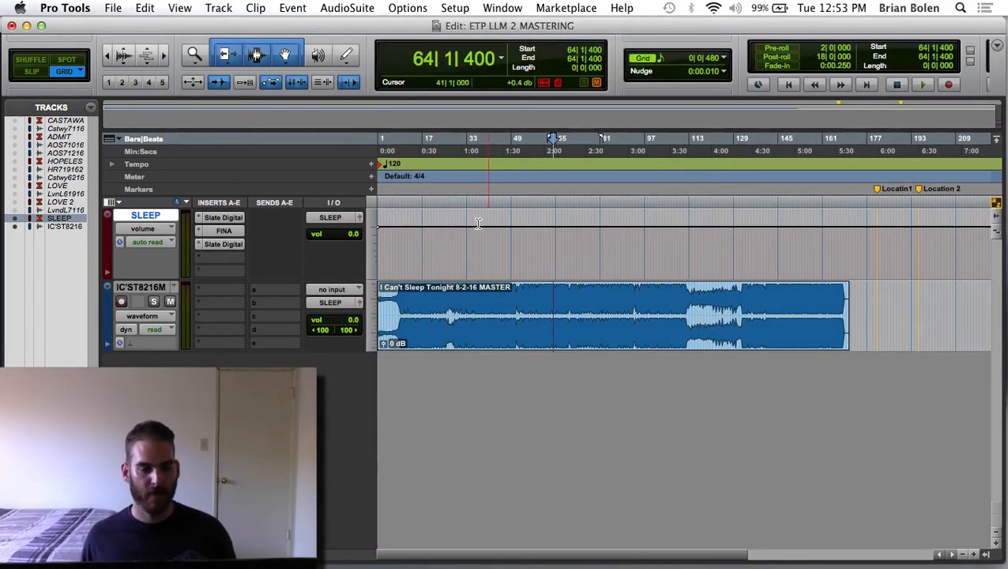
key(space)
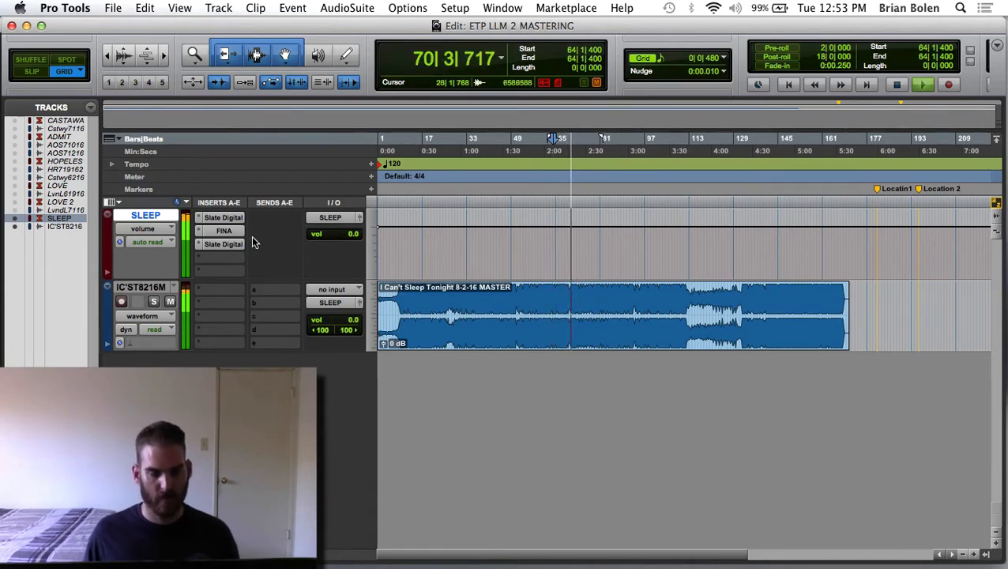
click(228, 231)
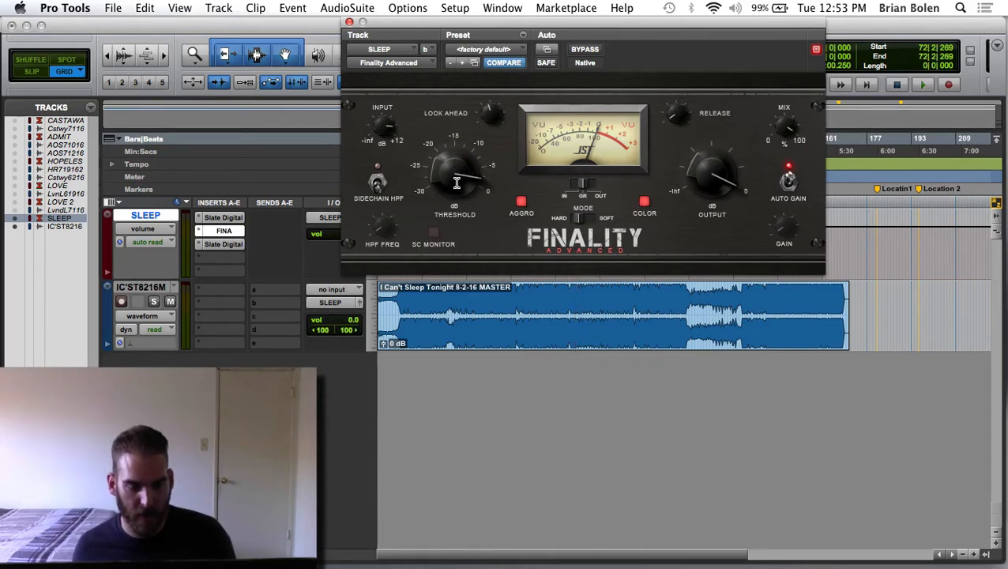
key(space)
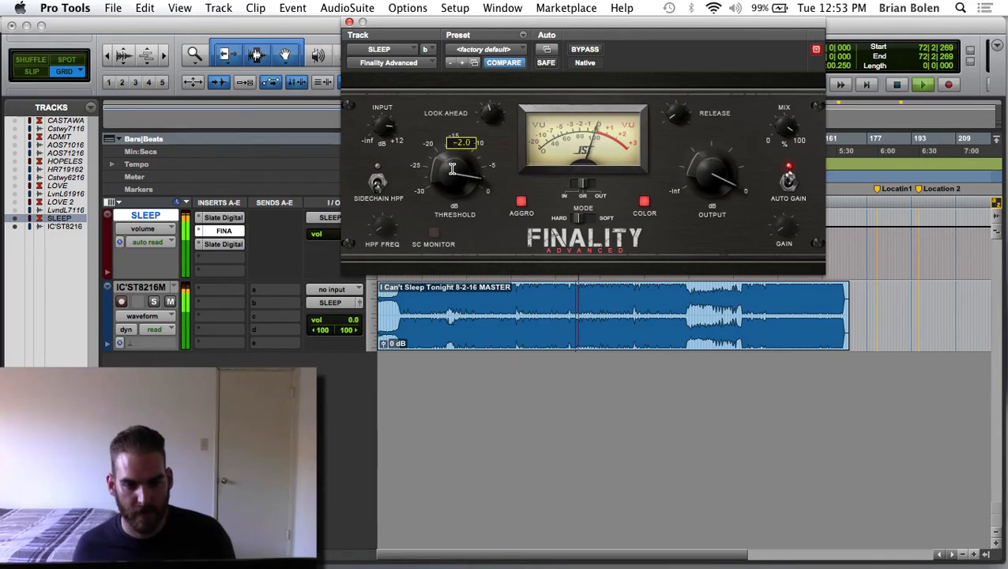
mouse_move(452, 168)
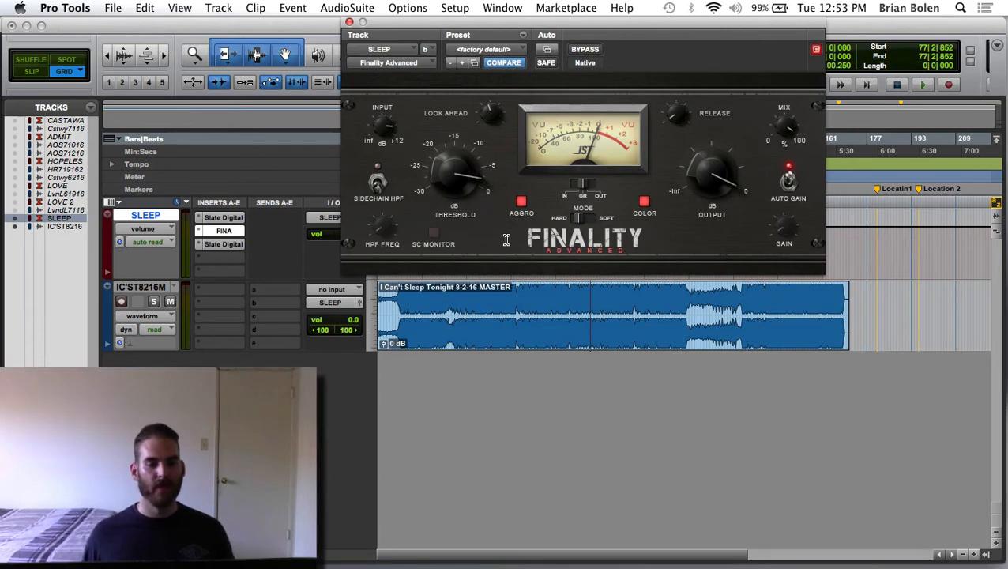
key(space)
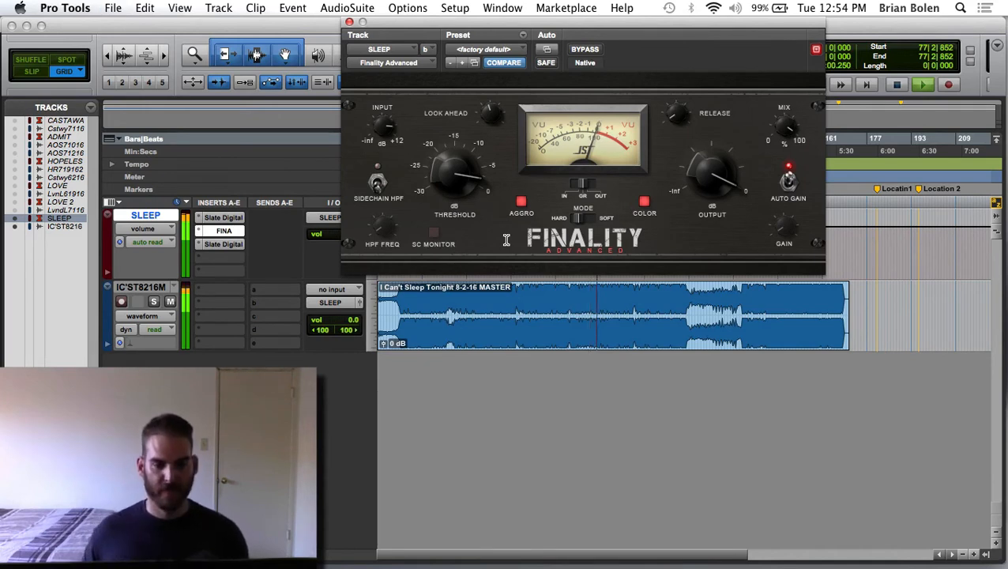
key(space)
Listen to the quieter section from bars 115 and 122 while checking insert C's FG-X meters, and close the plug-in window.
click(694, 296)
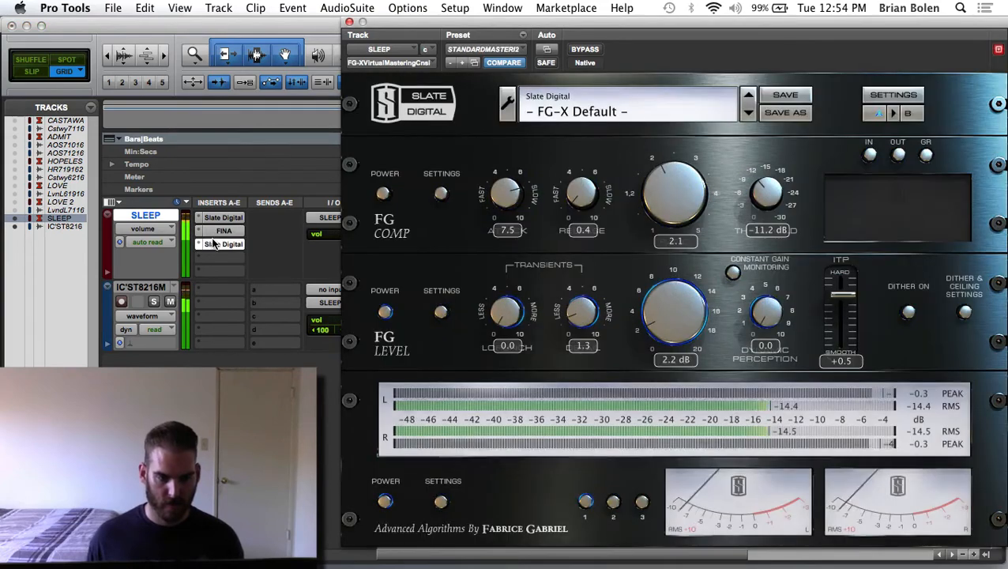
click(217, 244)
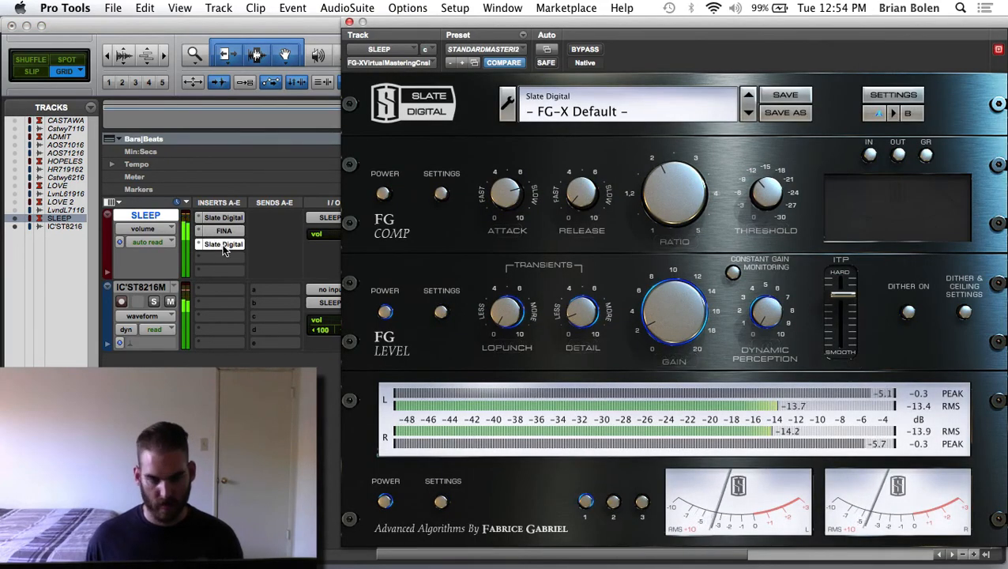
click(225, 247)
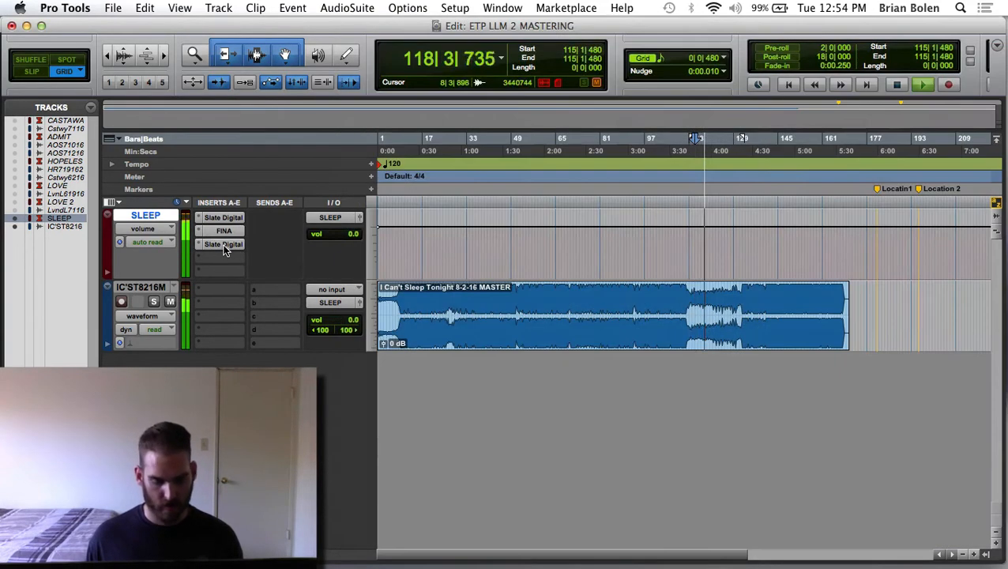
click(715, 297)
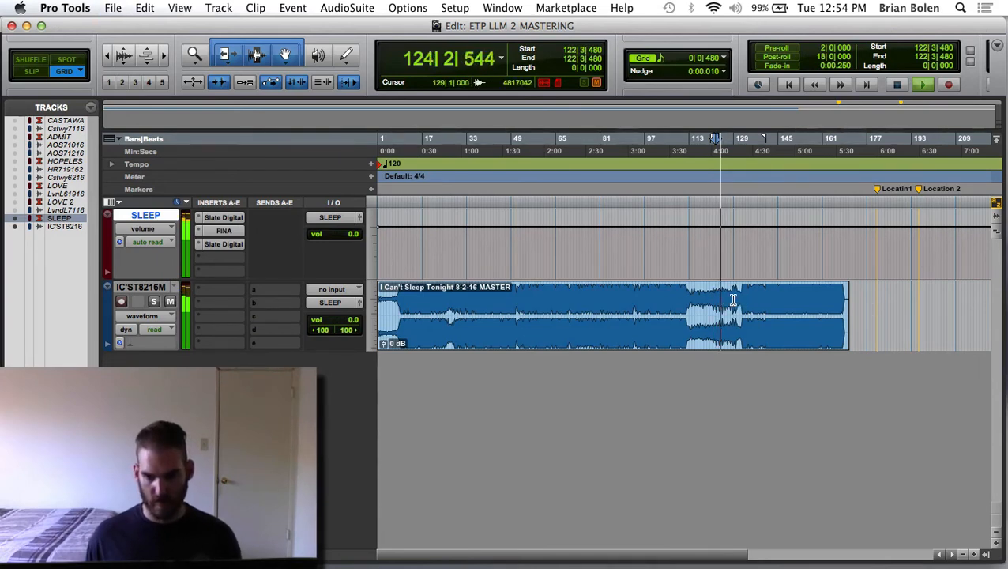
click(226, 243)
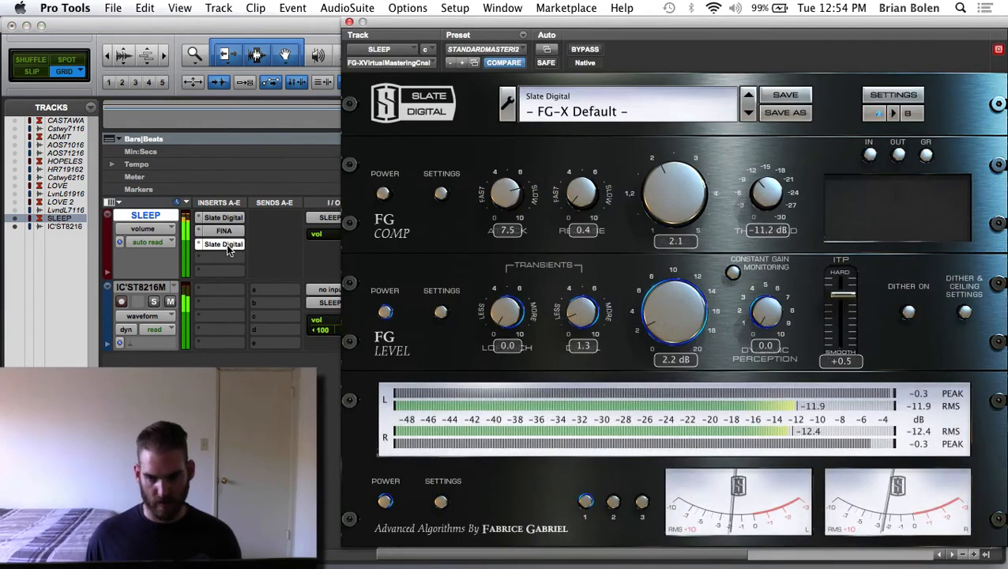
click(226, 243)
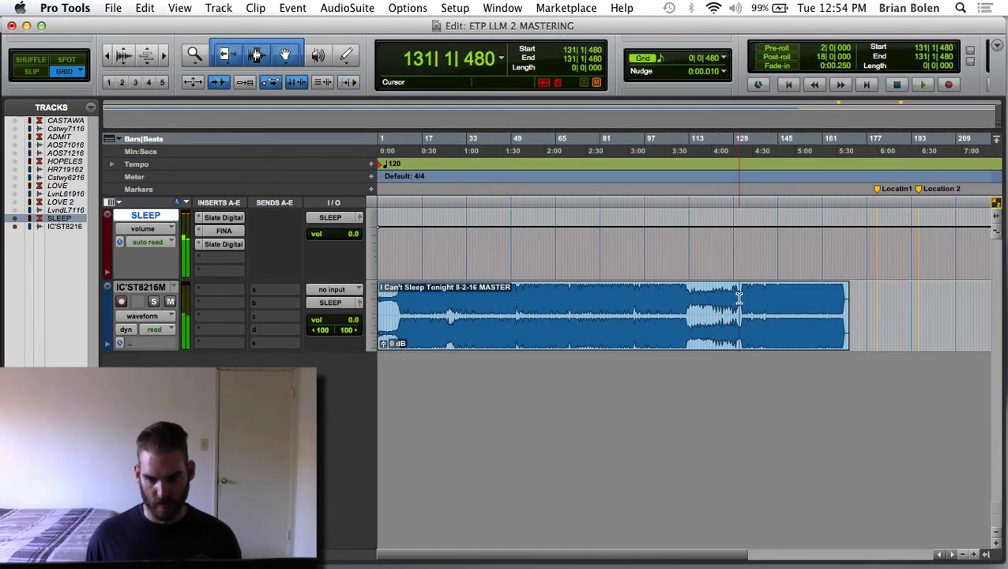
Listen to the song from bar 131 while checking the control values and meters of FG-X on insert C.
click(232, 249)
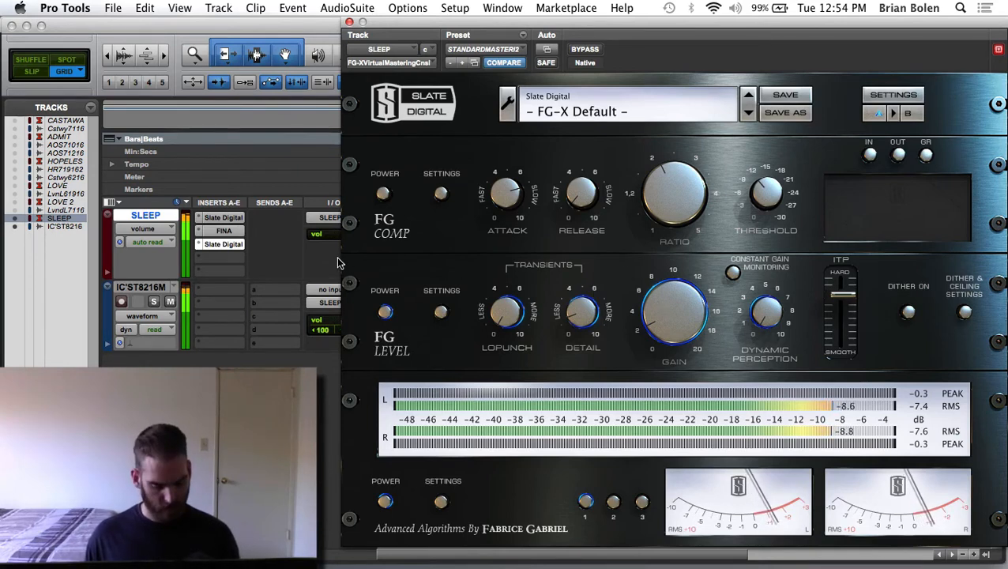
drag(472, 37, 439, 36)
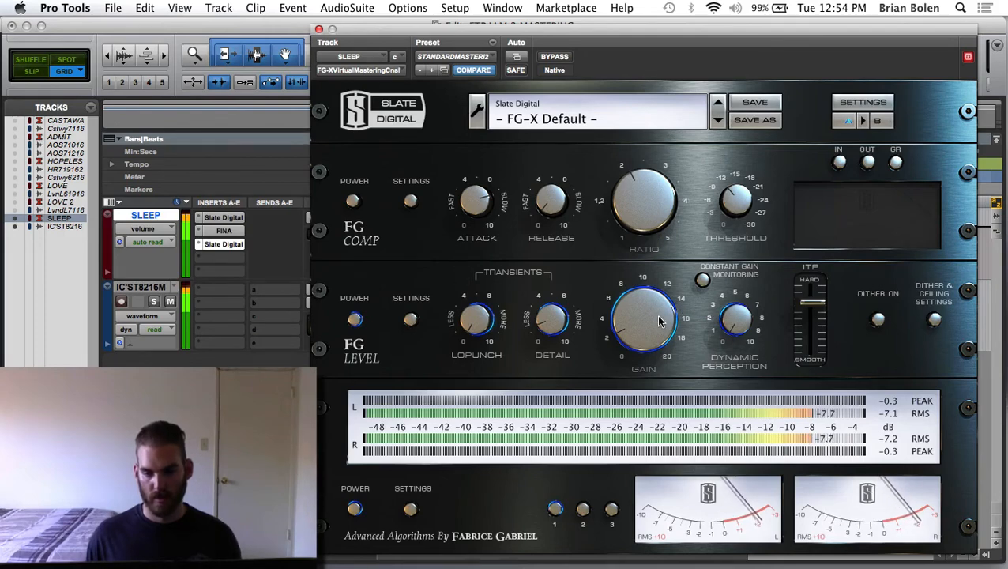
click(225, 241)
click(224, 241)
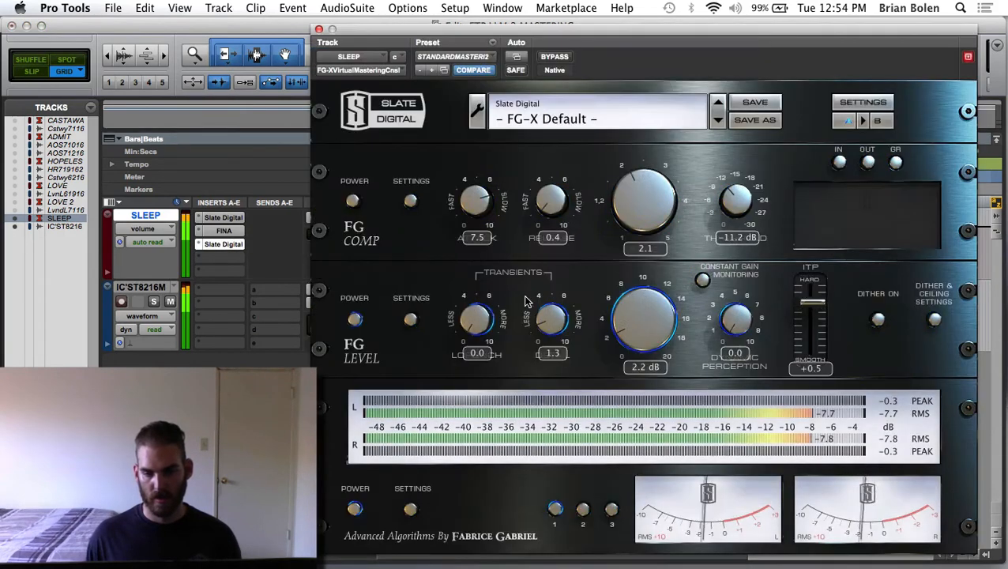
Compare the playing section with insert C's FG Level stage switched off and on, keeping the stage on.
scroll(641, 321, down, 1)
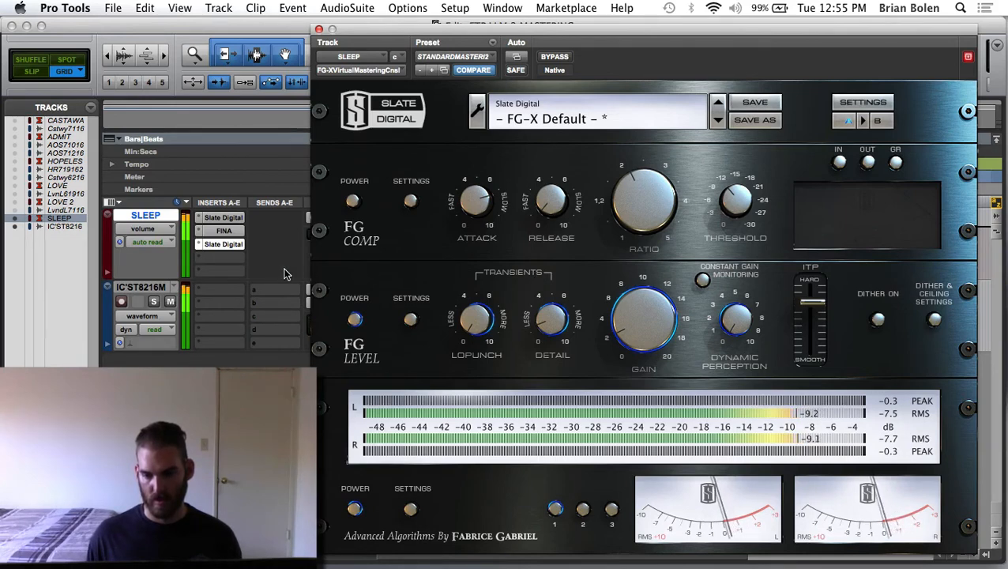
click(354, 316)
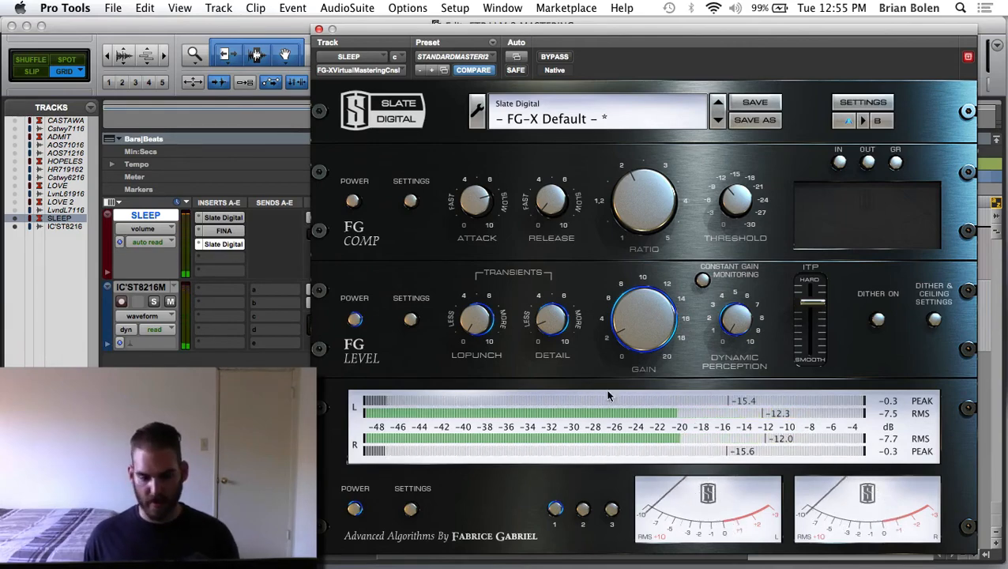
click(224, 245)
click(224, 245)
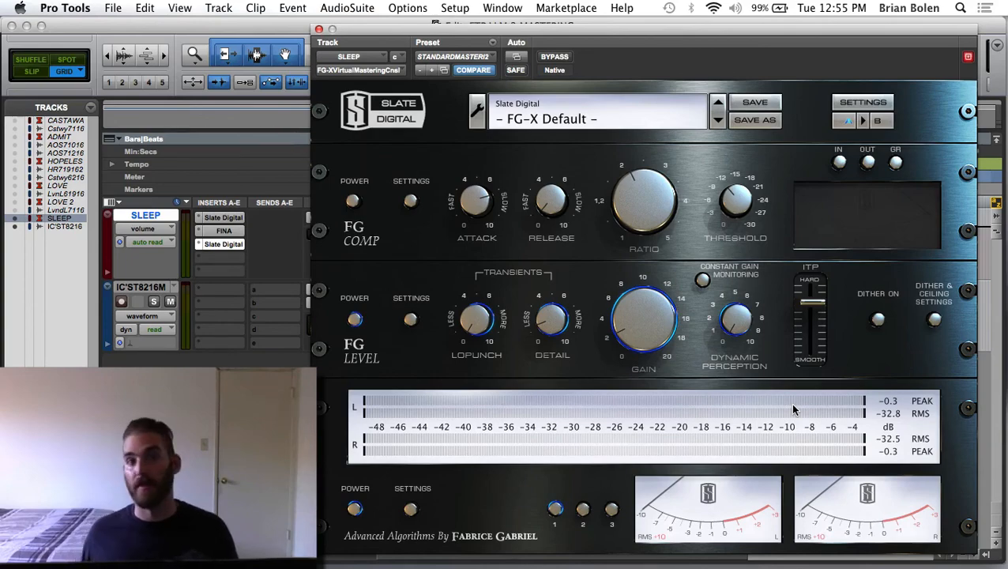
Play the song's ending from bar 157 and check insert C's FG-X meters.
click(231, 243)
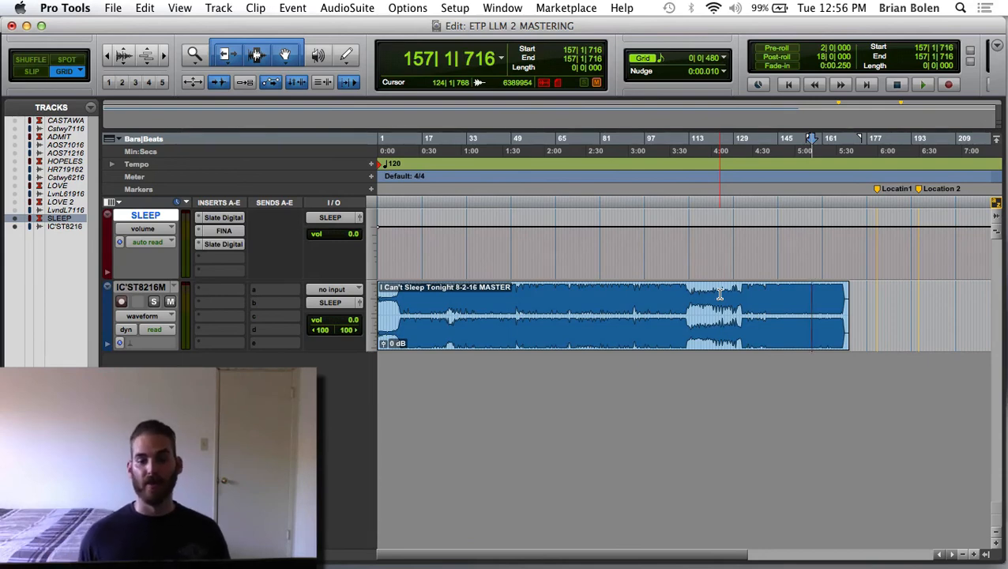
click(223, 244)
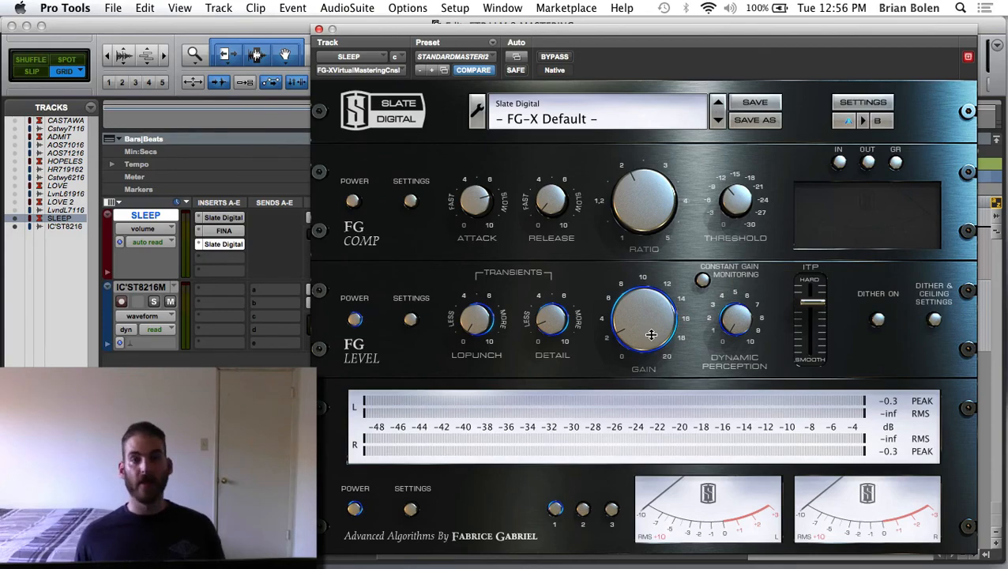
click(231, 245)
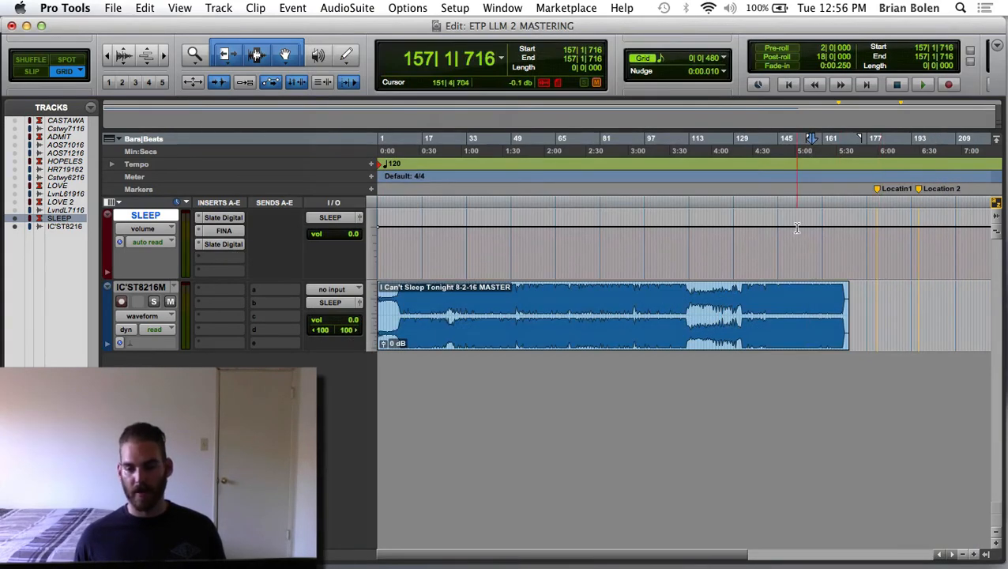
key(space)
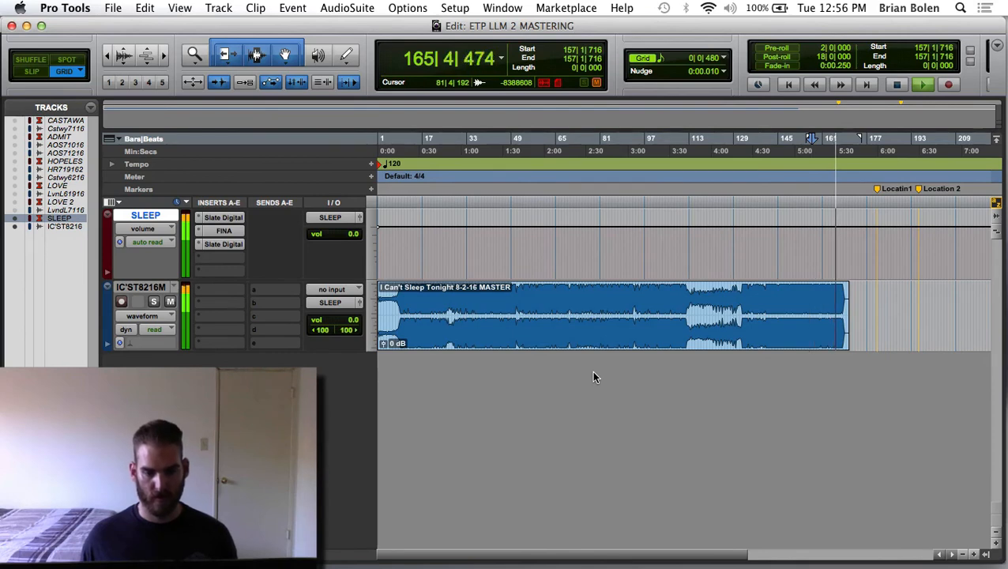
click(224, 245)
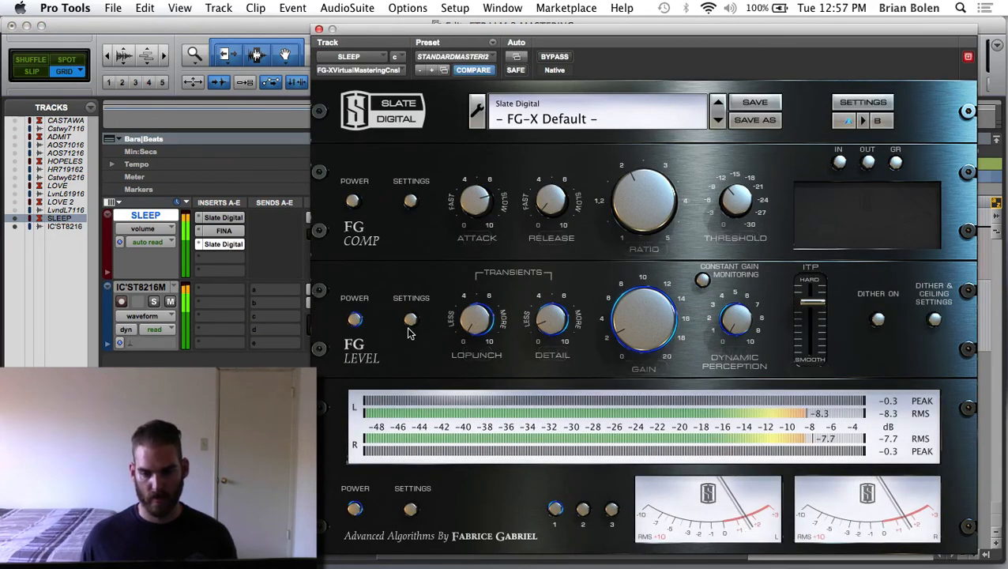
Close FG-X, stop playback, and open Finality Advanced on insert B to review its settings.
click(231, 243)
key(space)
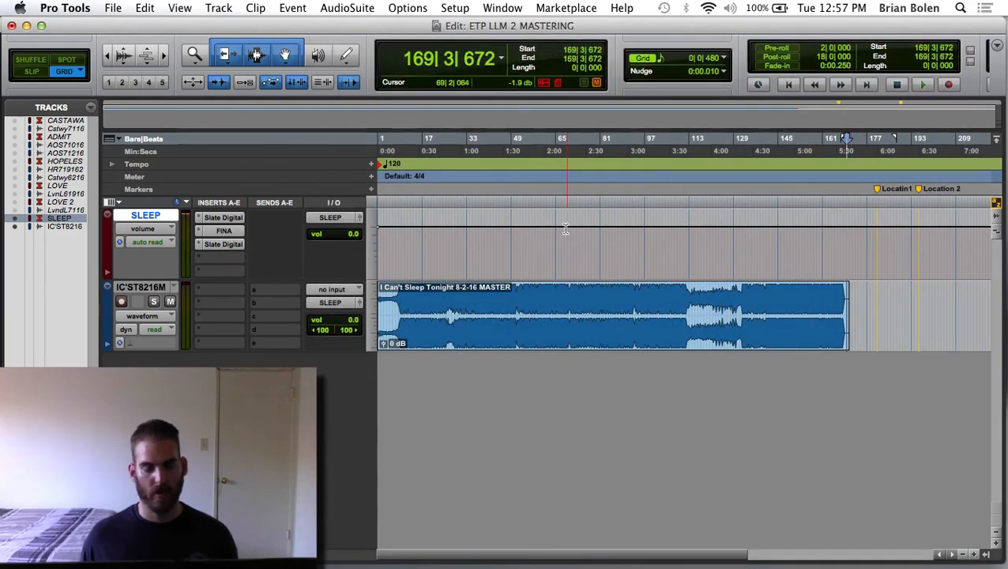
click(225, 230)
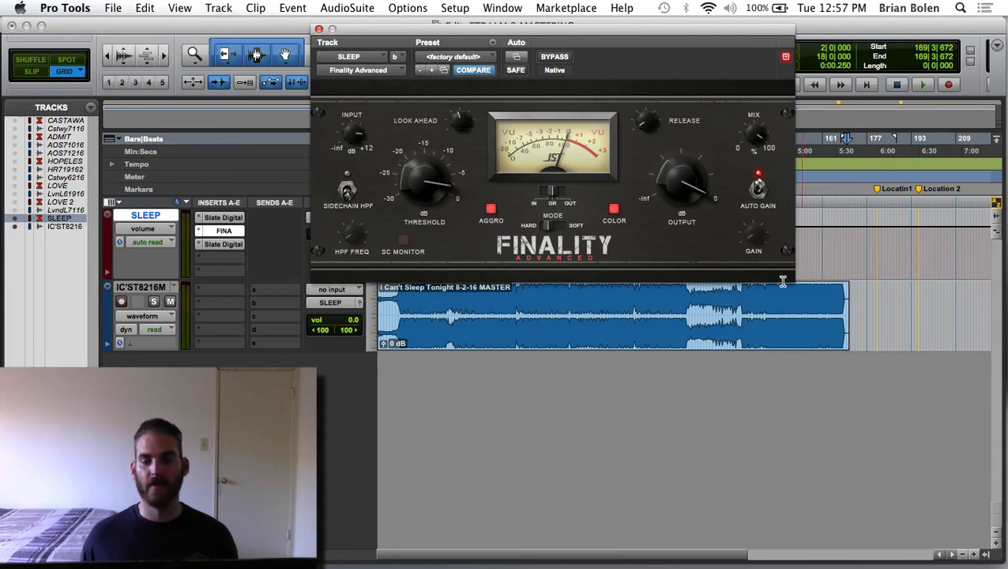